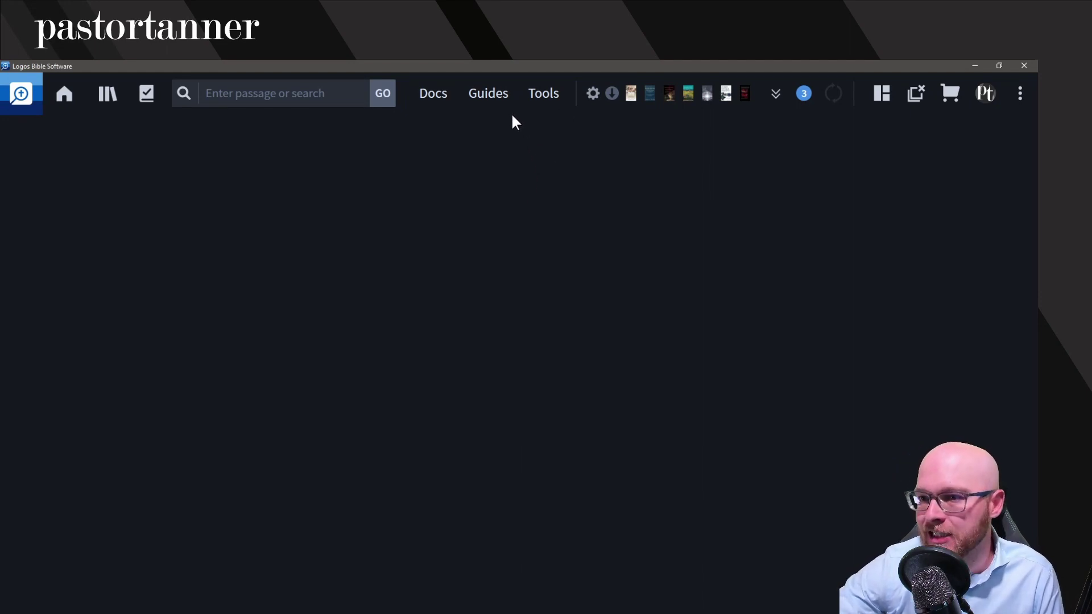
left_click(493, 96)
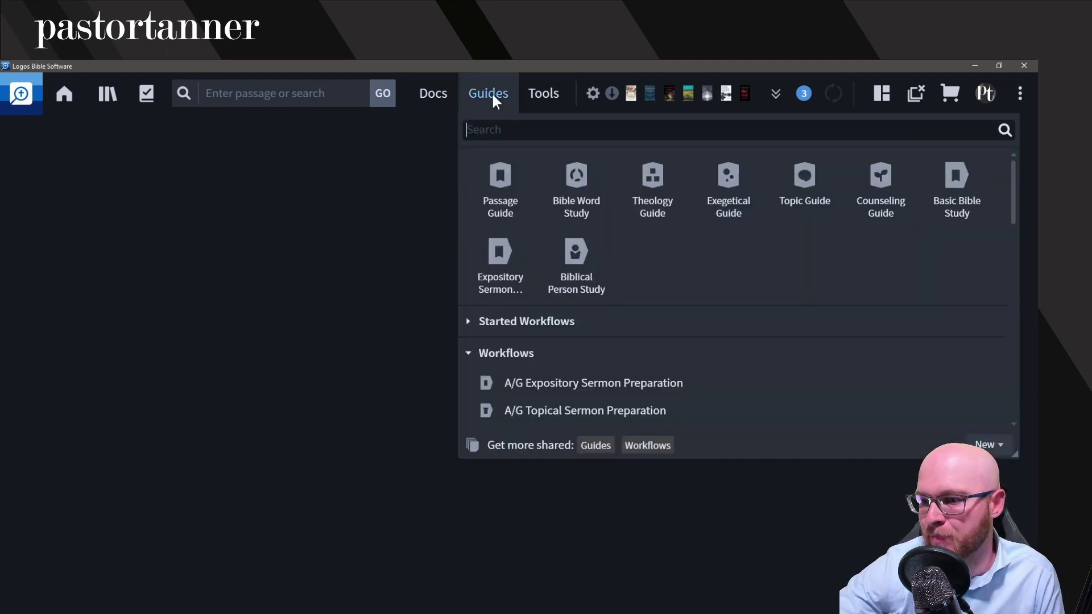
scroll(517, 329, "down", 3)
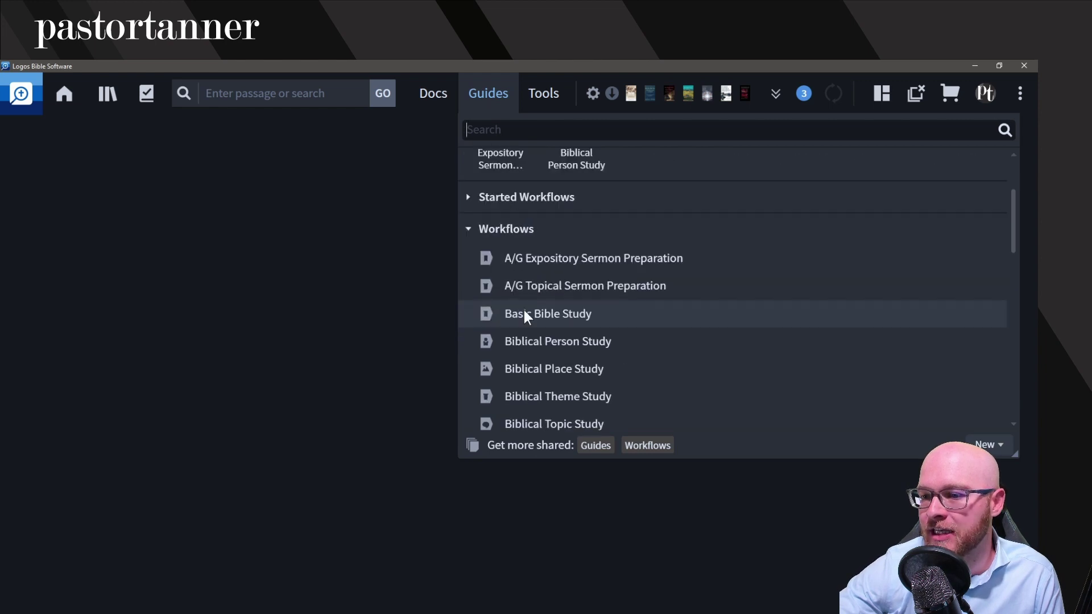
scroll(528, 260, "down", 1)
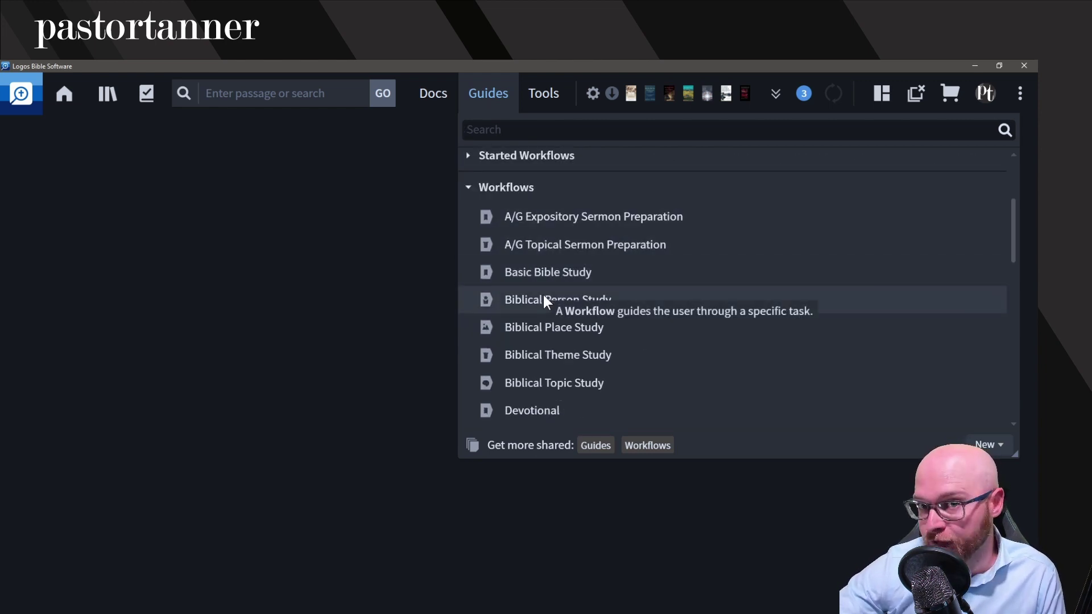
scroll(543, 292, "down", 3)
scroll(547, 290, "down", 6)
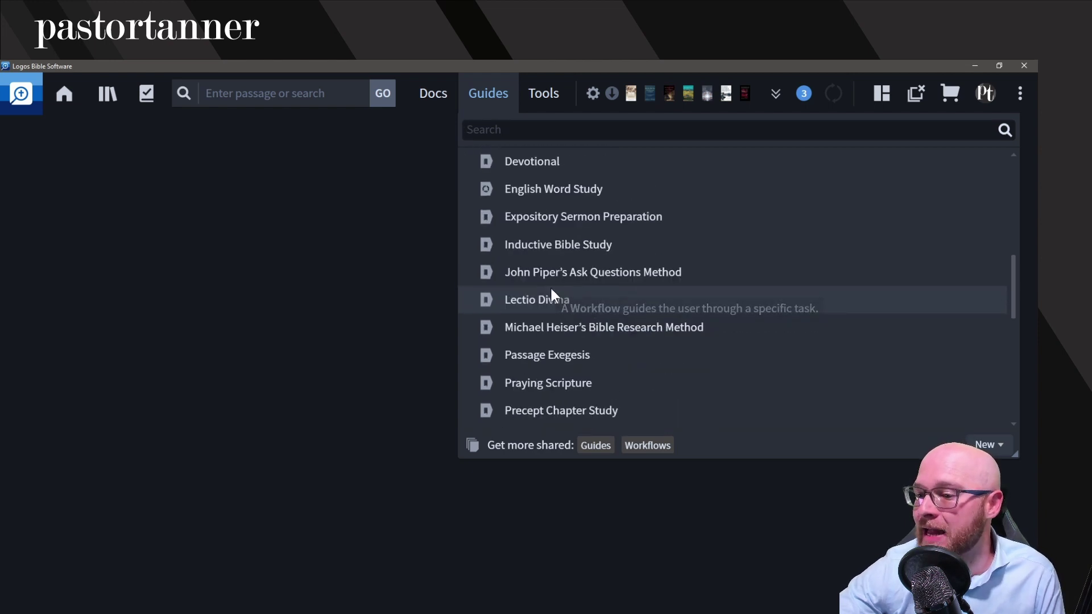
scroll(550, 282, "down", 1)
scroll(551, 282, "up", 5)
scroll(551, 284, "up", 2)
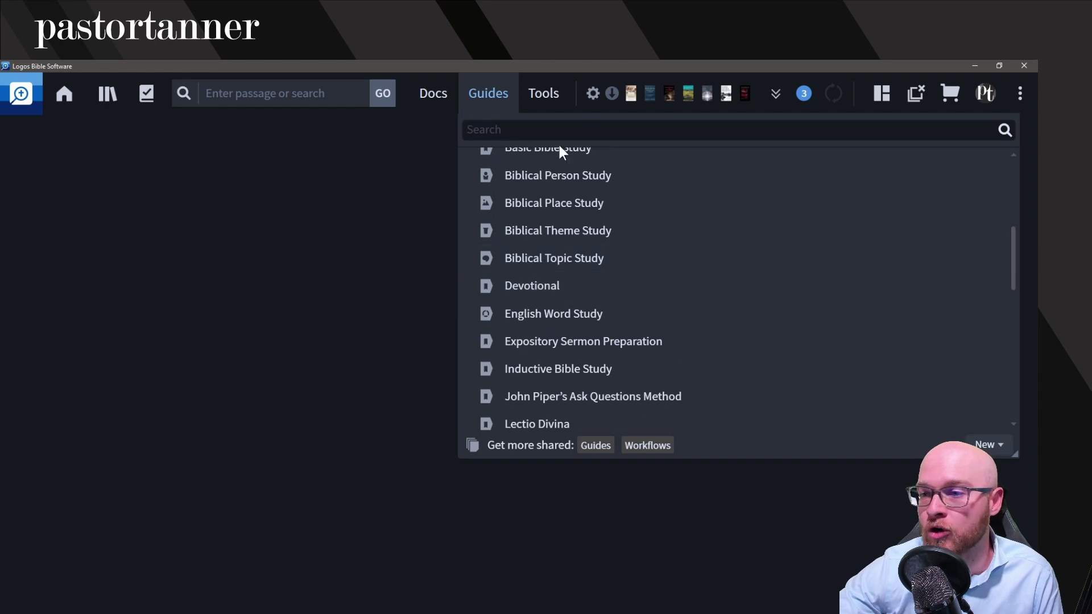
scroll(569, 227, "up", 2)
scroll(592, 241, "down", 3)
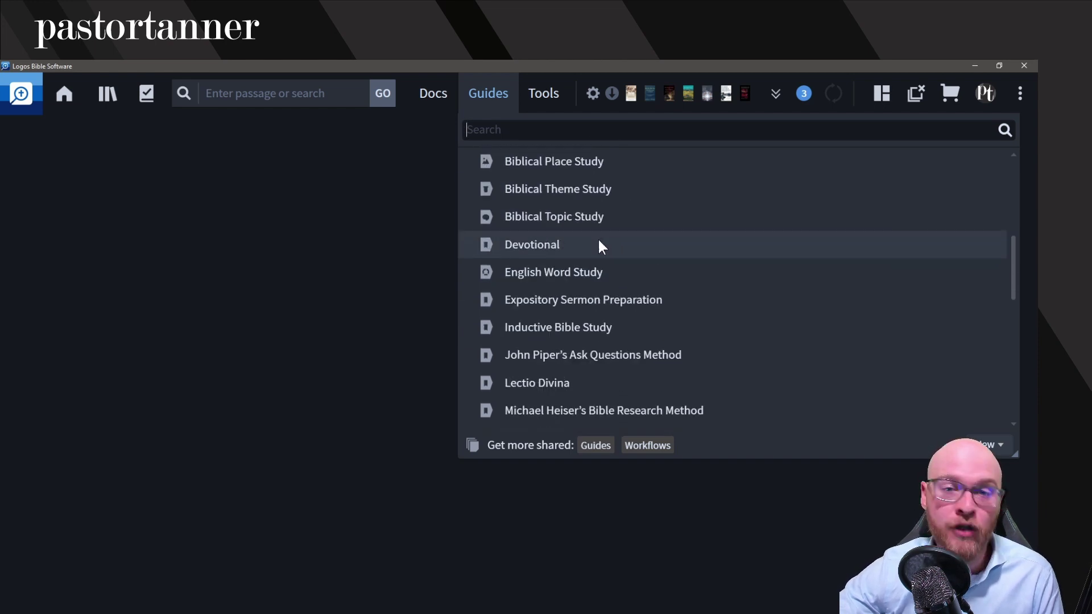
scroll(598, 239, "down", 2)
scroll(597, 242, "down", 1)
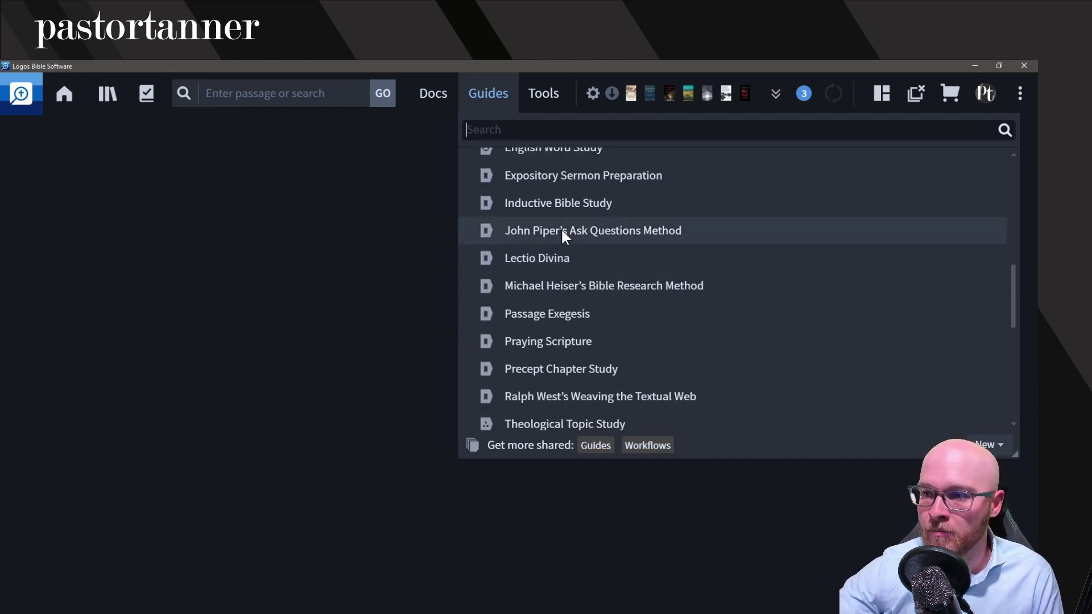
scroll(565, 248, "up", 6)
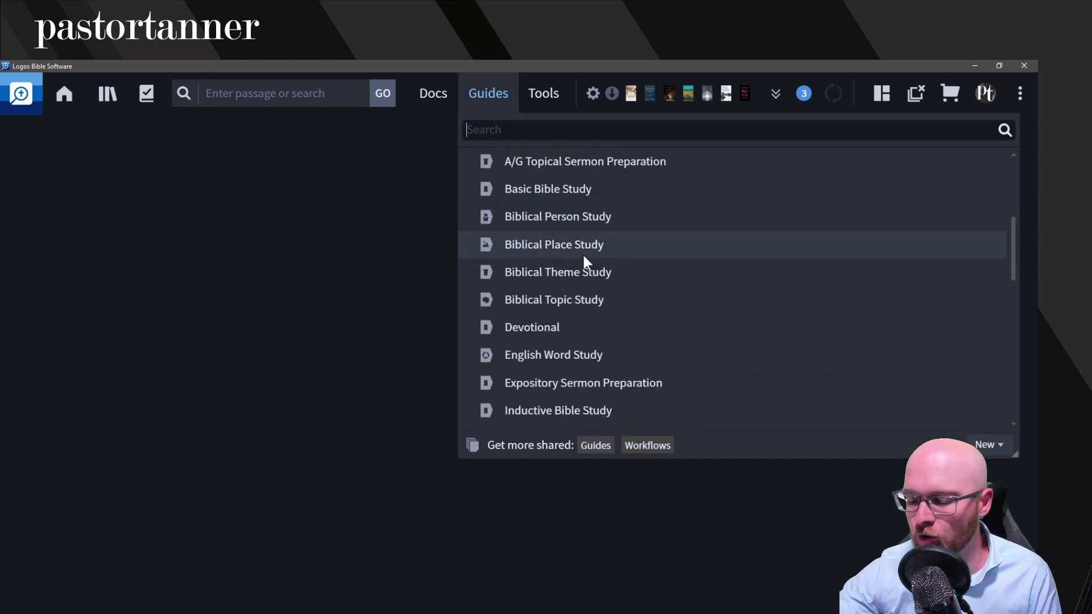
scroll(586, 256, "down", 1)
scroll(597, 250, "down", 2)
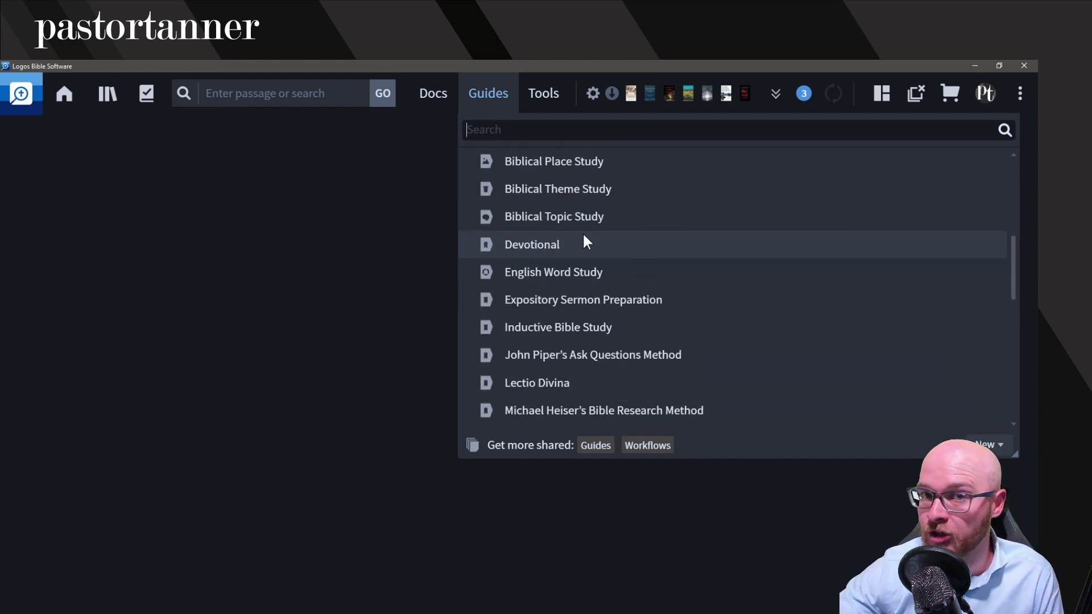
scroll(577, 247, "down", 1)
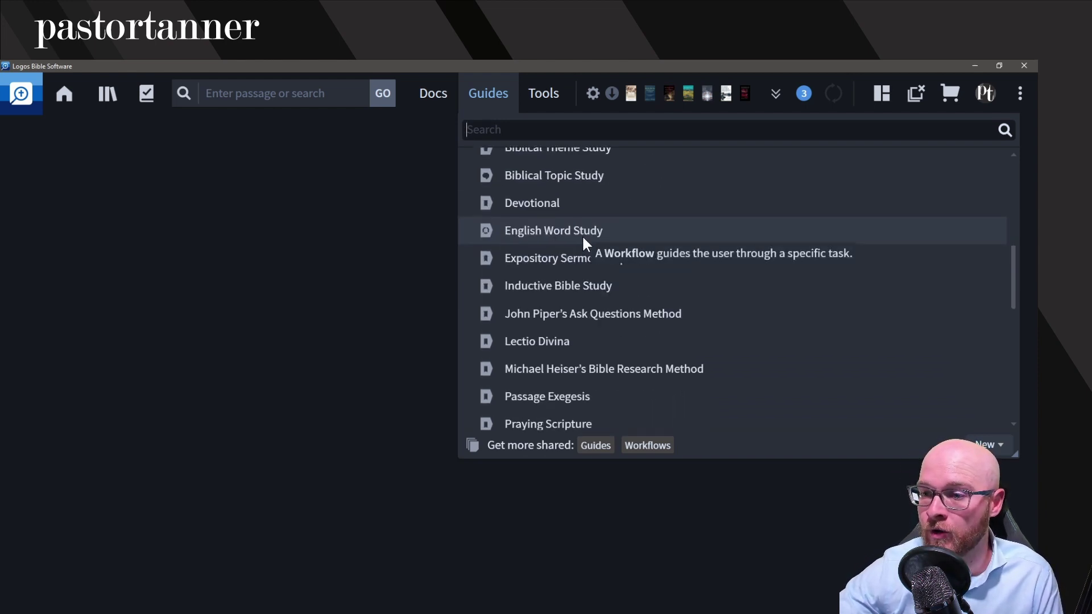
Step: Launch Inductive Bible Study and set its passage to Hebrews 1:5–14
left_click(569, 287)
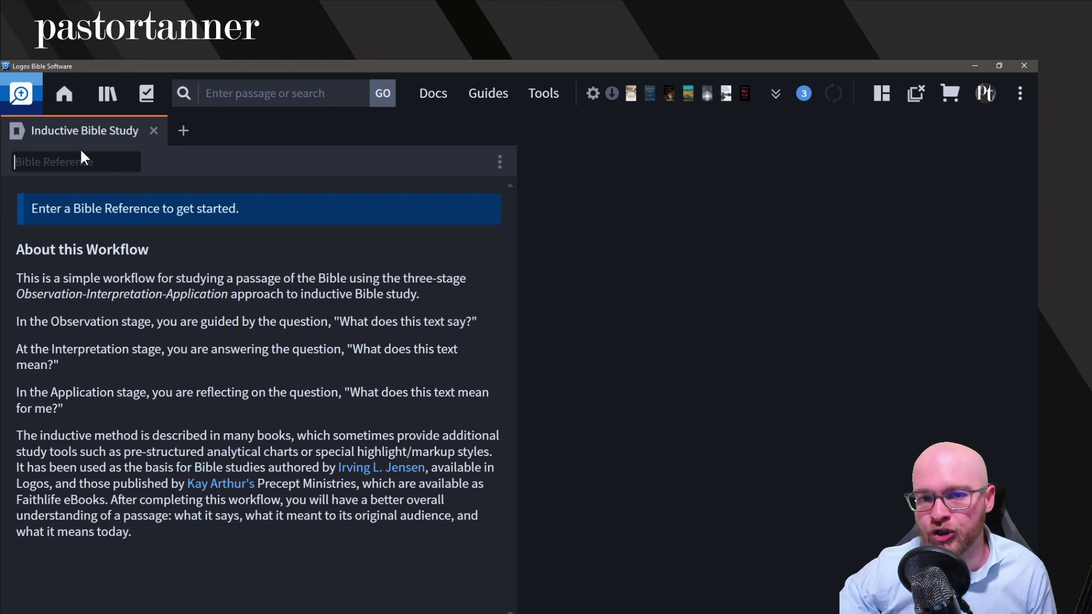
type("Heb 1:")
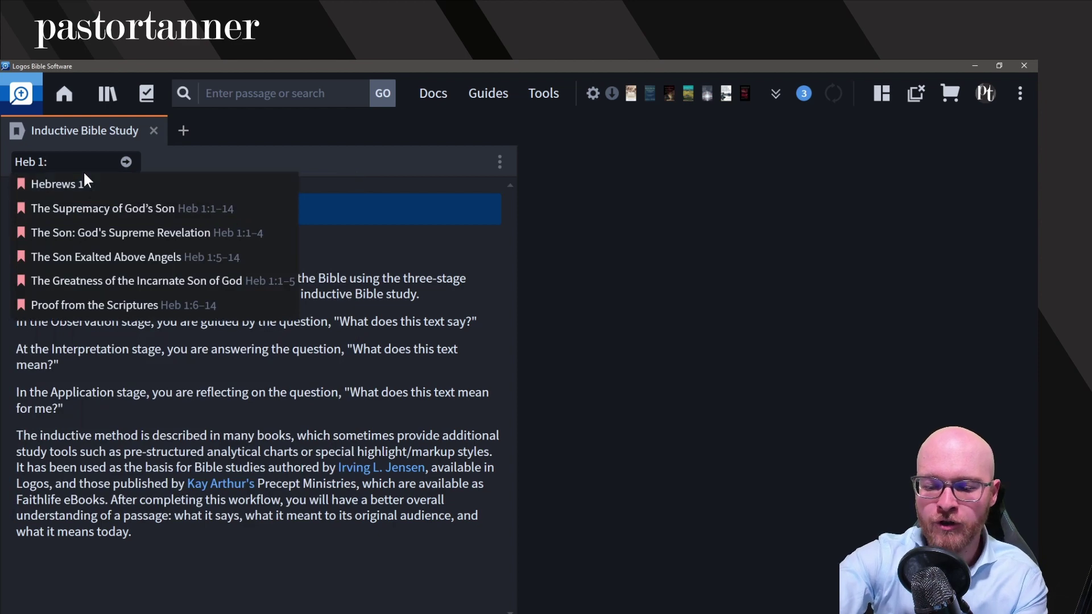
type("5-14")
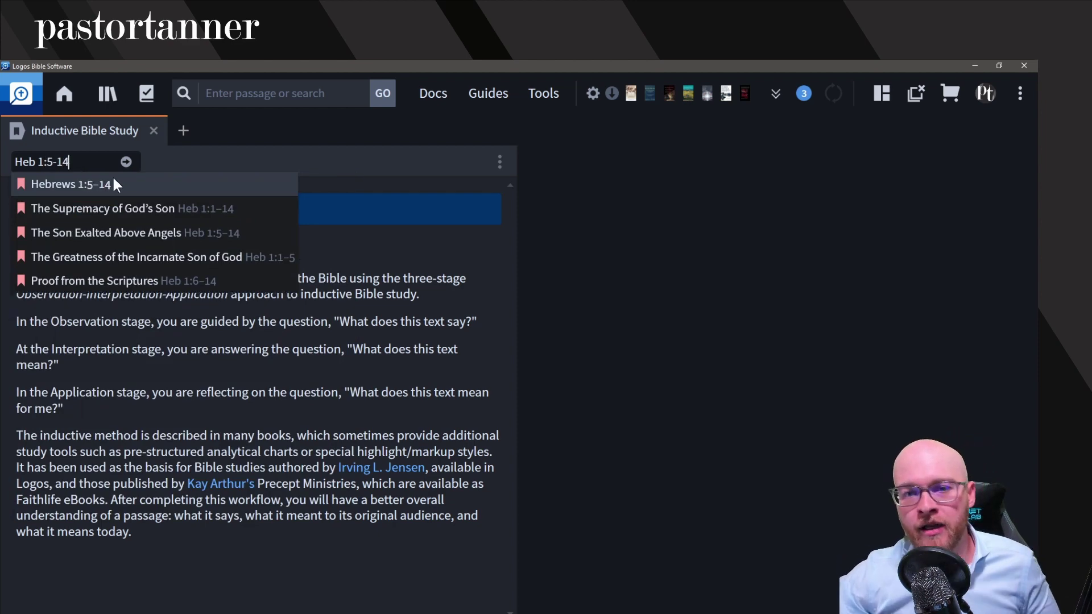
left_click(113, 188)
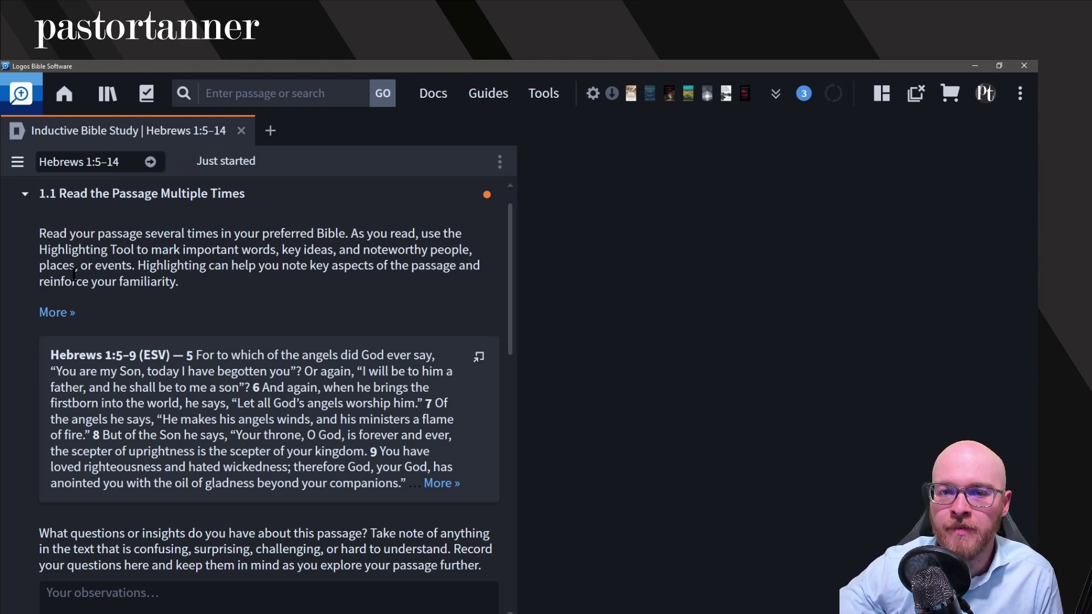
Step: Read through the step 1.1 Read the Passage Multiple Times instructions
left_click_drag(122, 235, 284, 283)
scroll(121, 247, "up", 1)
left_click(127, 254)
left_click(287, 281)
scroll(268, 284, "down", 2)
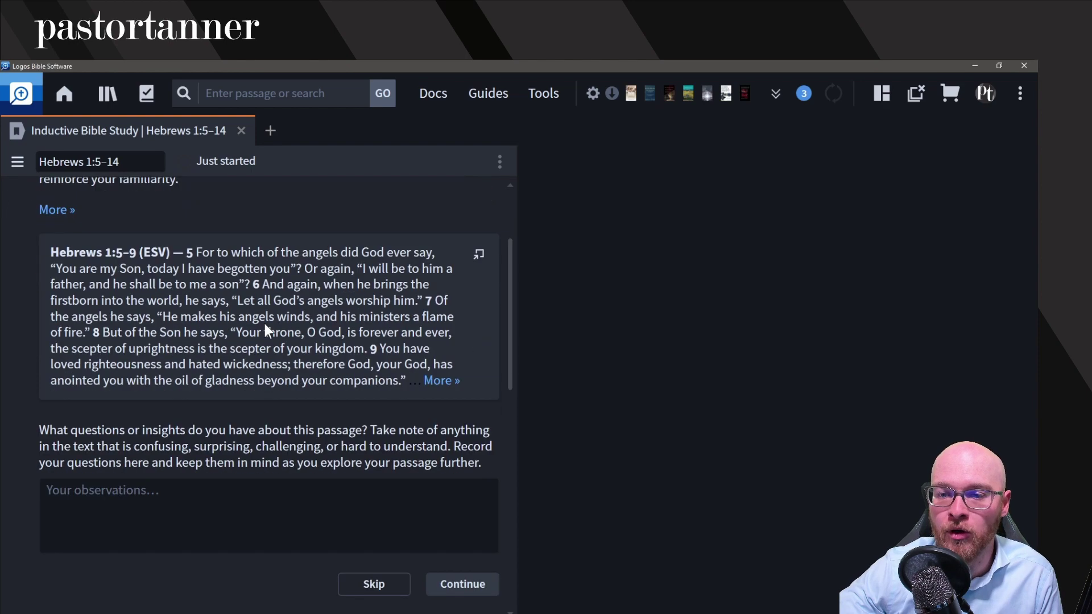
scroll(180, 333, "up", 1)
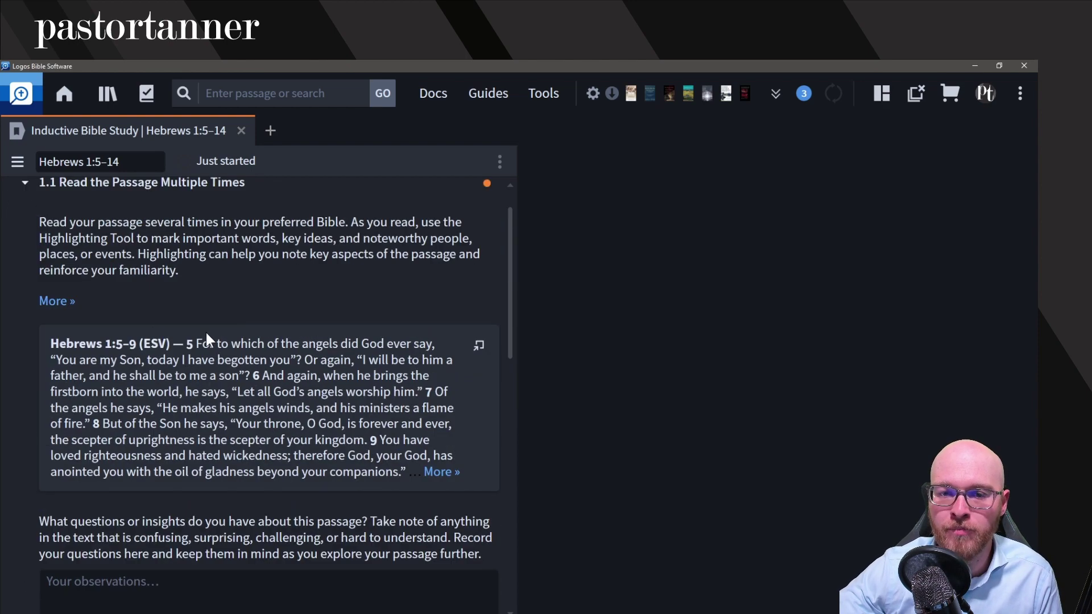
Step: Expand step 1.1's desired outcomes, full explanation and further reading
left_click(57, 301)
scroll(103, 321, "down", 2)
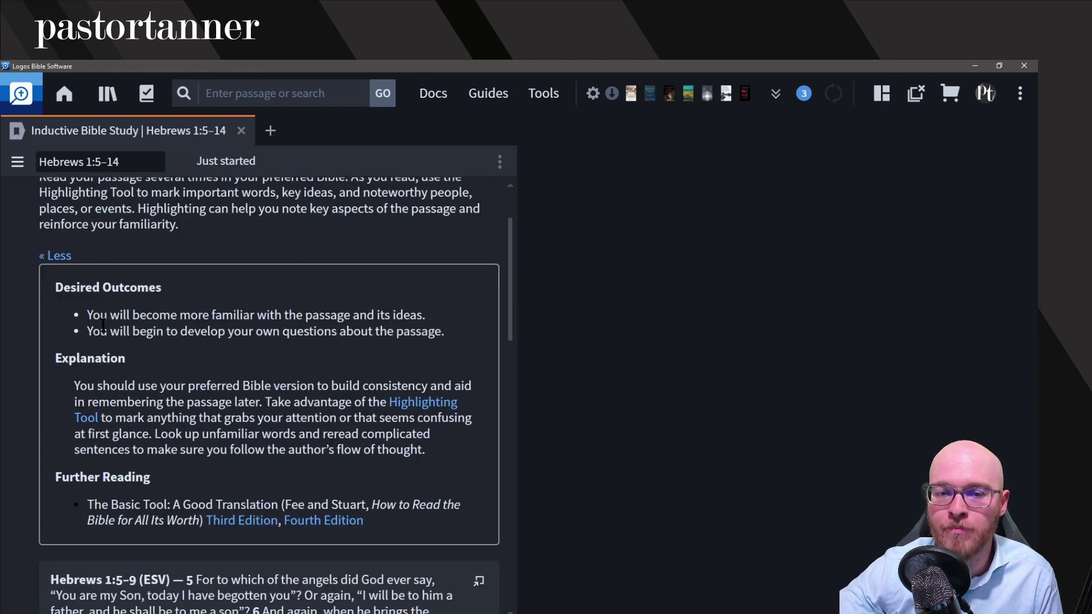
left_click_drag(149, 269, 193, 290)
left_click(142, 308)
left_click_drag(181, 341, 199, 405)
left_click(199, 367)
scroll(161, 378, "down", 1)
left_click_drag(141, 375, 164, 379)
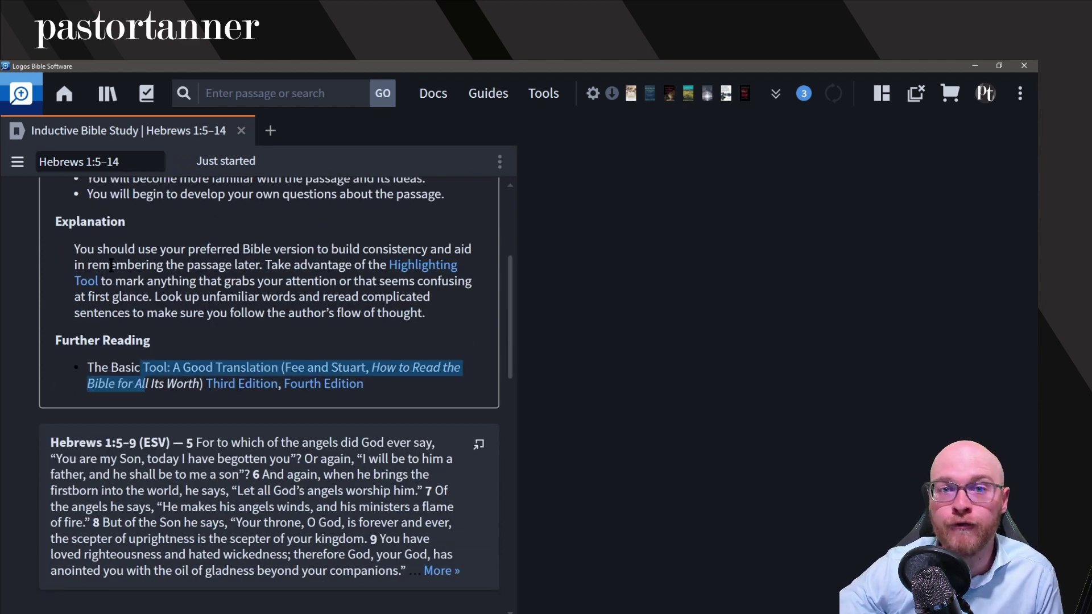
scroll(183, 328, "up", 1)
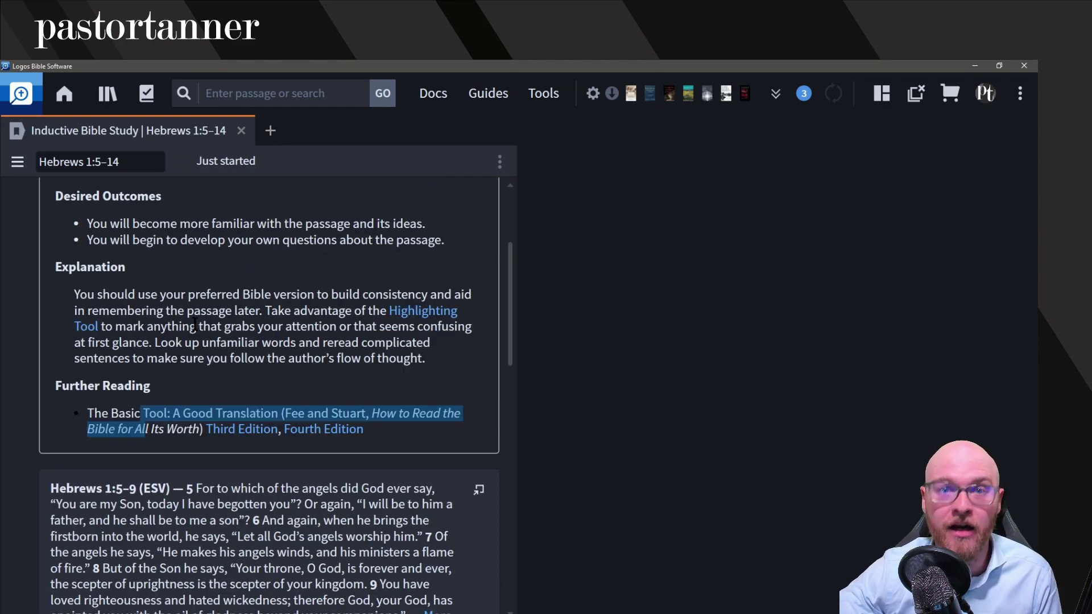
left_click(206, 338)
Step: Review the observation question and place the cursor in the observations box
scroll(155, 365, "down", 4)
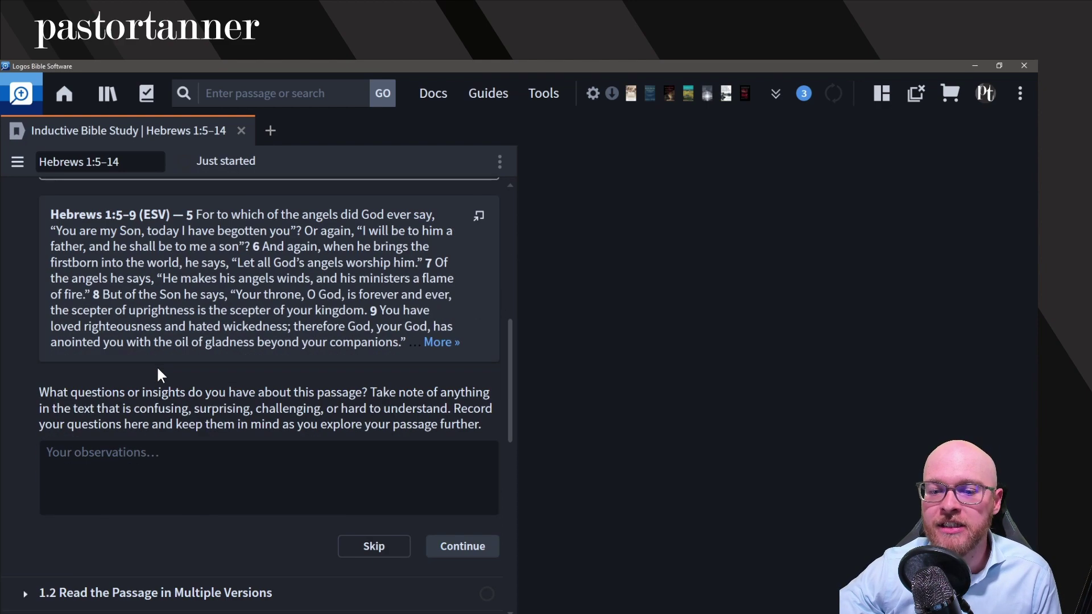
scroll(155, 360, "up", 1)
scroll(160, 363, "up", 4)
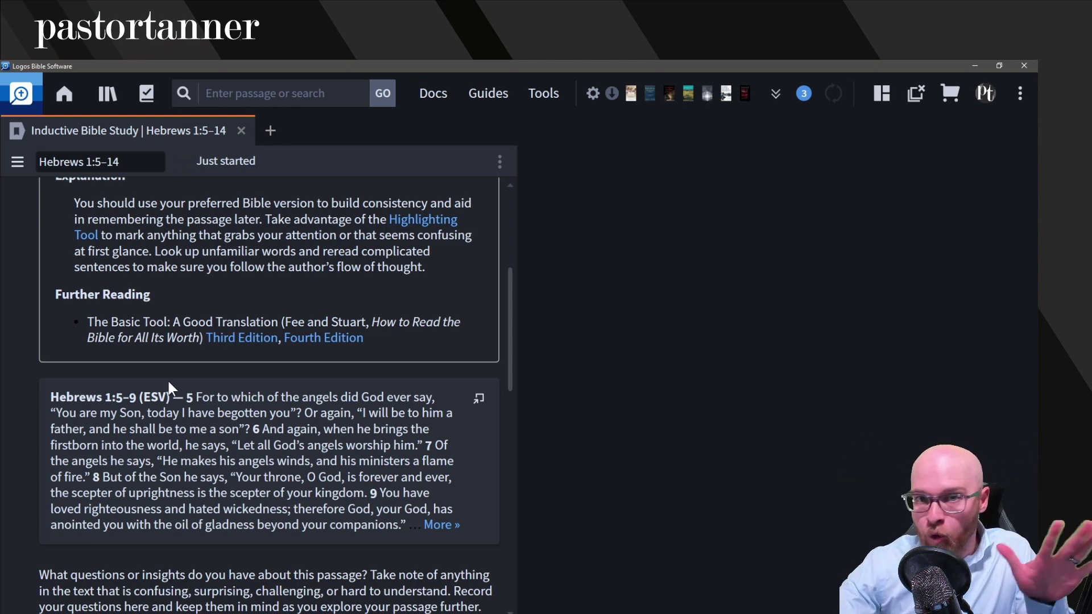
scroll(207, 407, "down", 3)
scroll(202, 398, "up", 1)
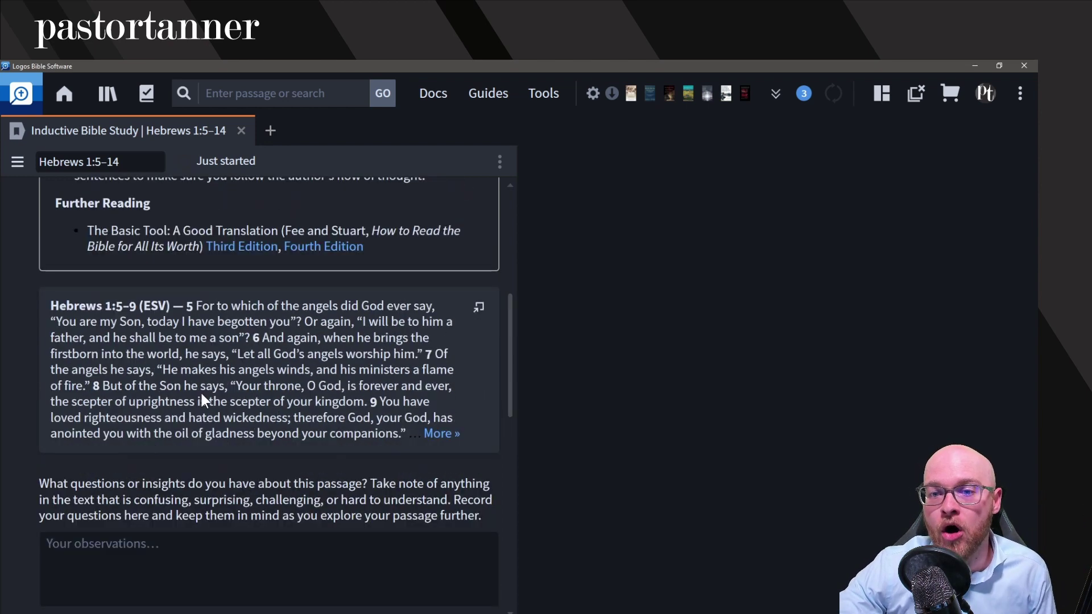
scroll(192, 386, "down", 2)
left_click_drag(199, 392, 223, 419)
left_click(222, 417)
left_click(194, 469)
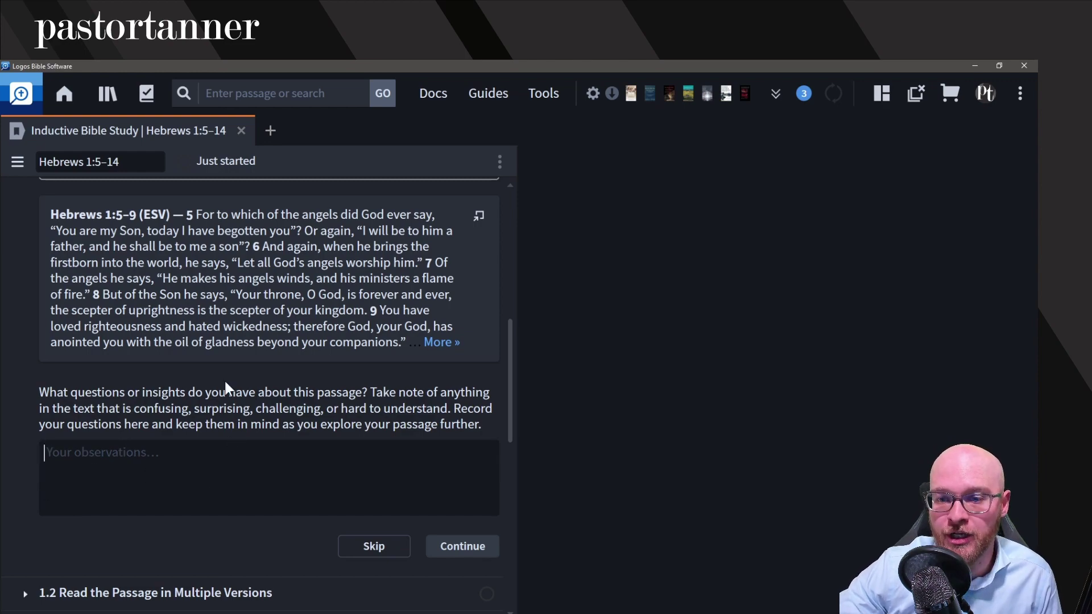
scroll(229, 387, "up", 4)
scroll(94, 459, "down", 7)
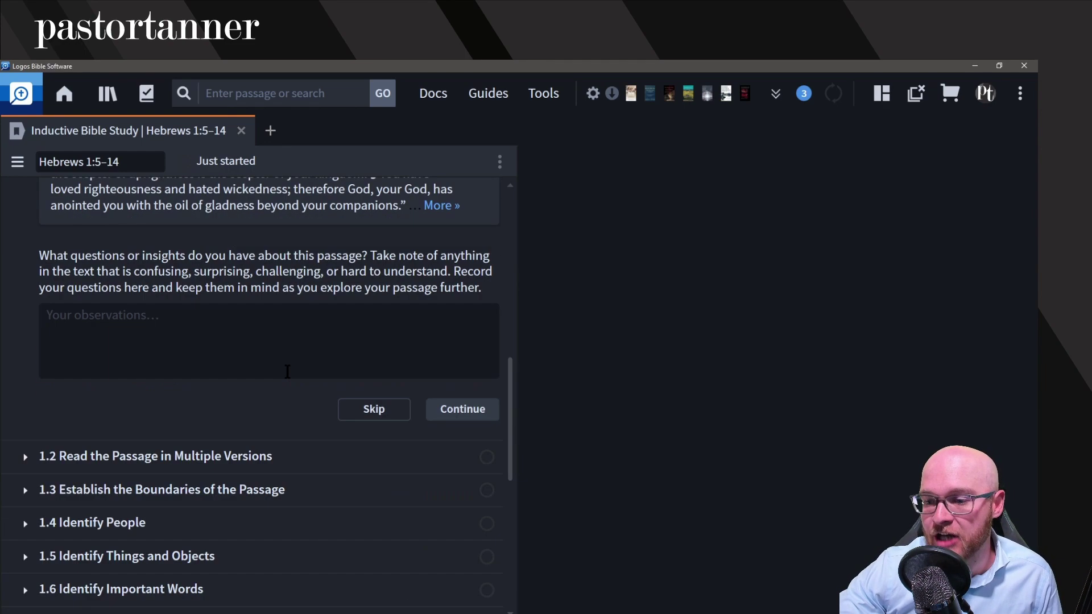
Step: Mark 1.1 done, skip the multiple-versions reading, and complete the passage boundaries step
left_click(454, 419)
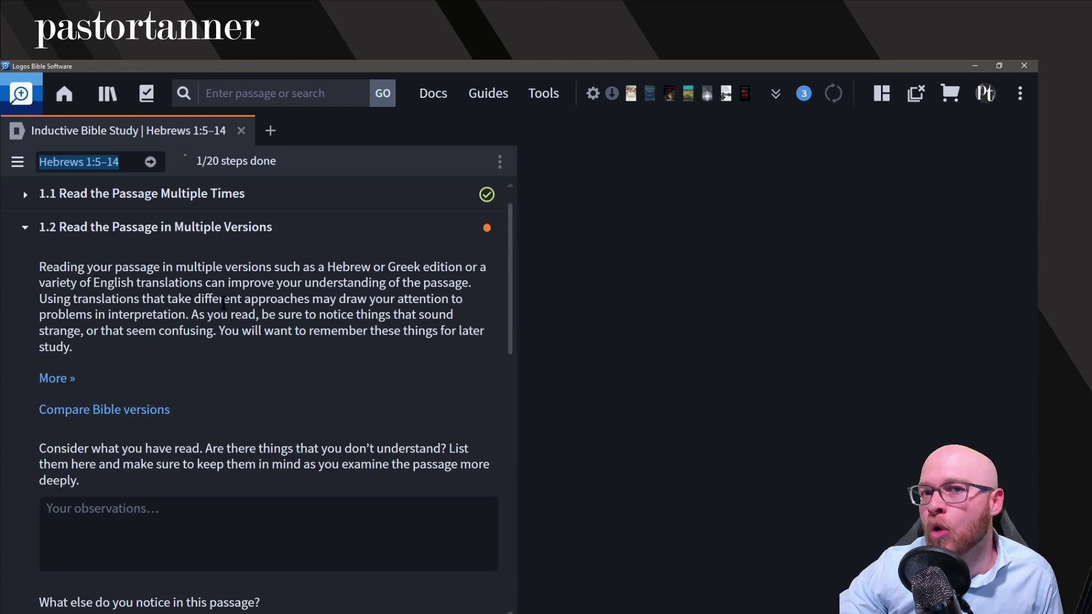
scroll(268, 369, "down", 7)
left_click(375, 453)
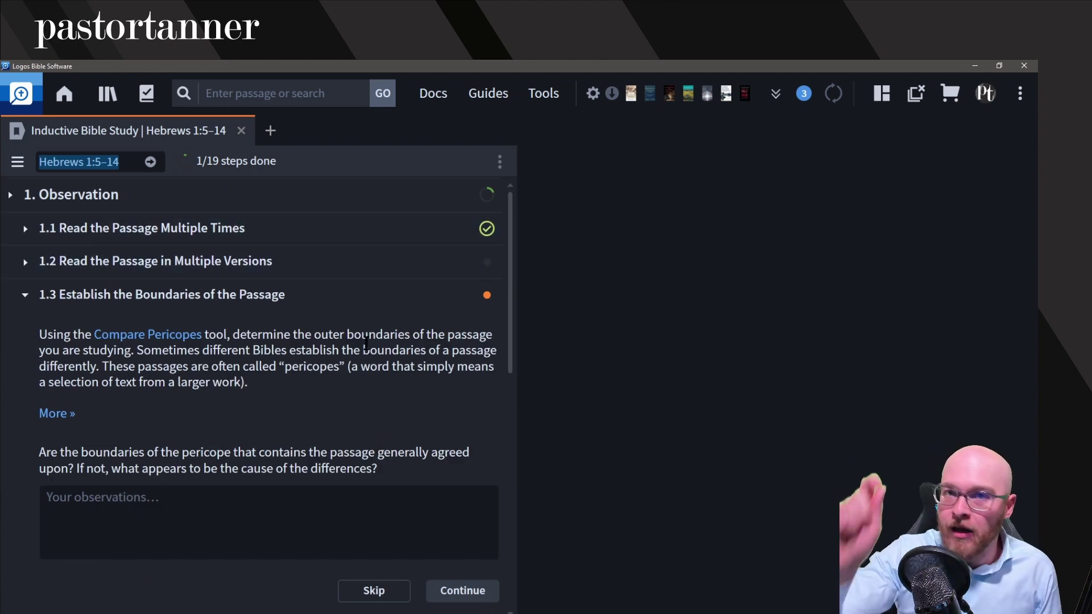
scroll(424, 512, "down", 1)
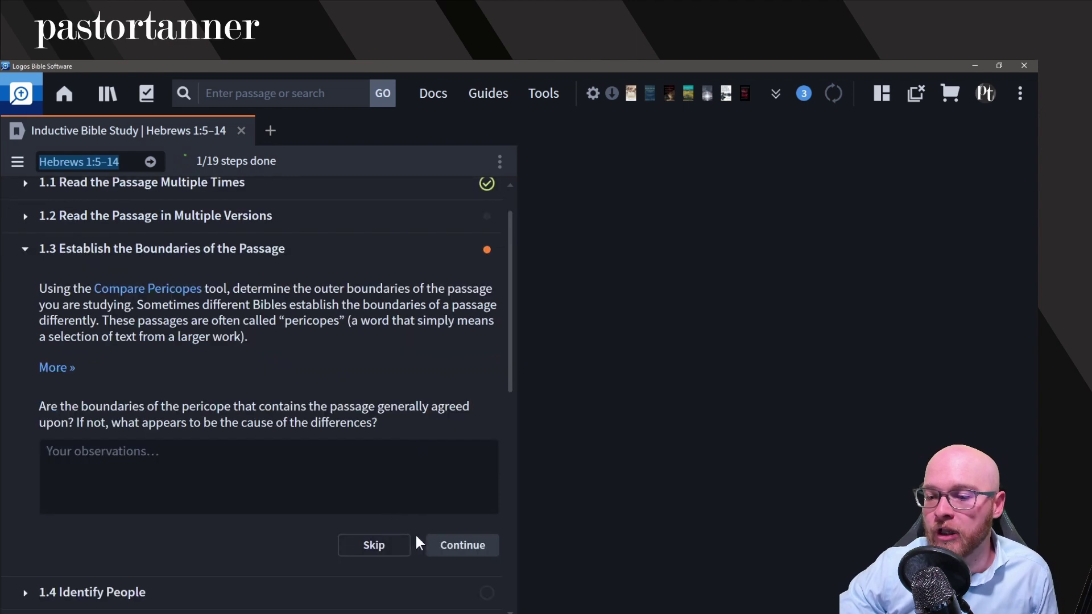
left_click(440, 543)
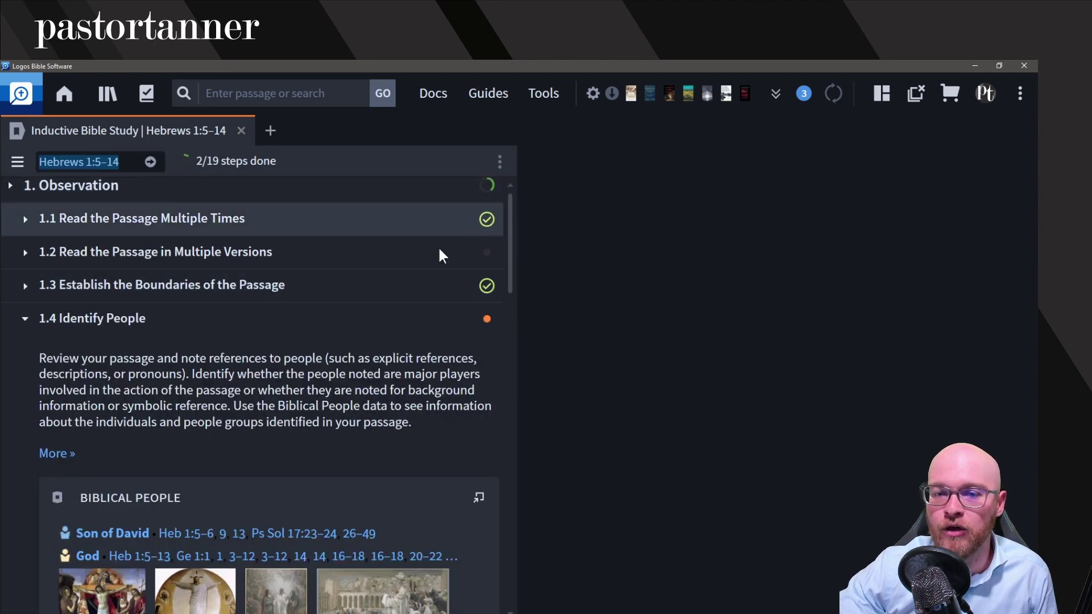
Step: Skip step 1.4 Identify People without adding notes
scroll(267, 365, "down", 3)
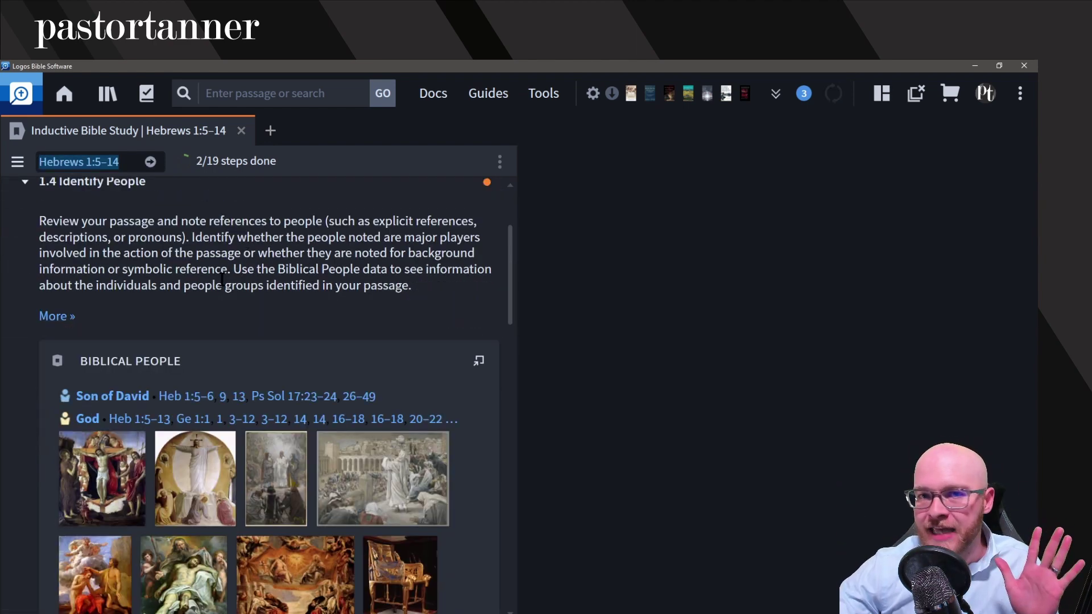
scroll(219, 248, "down", 8)
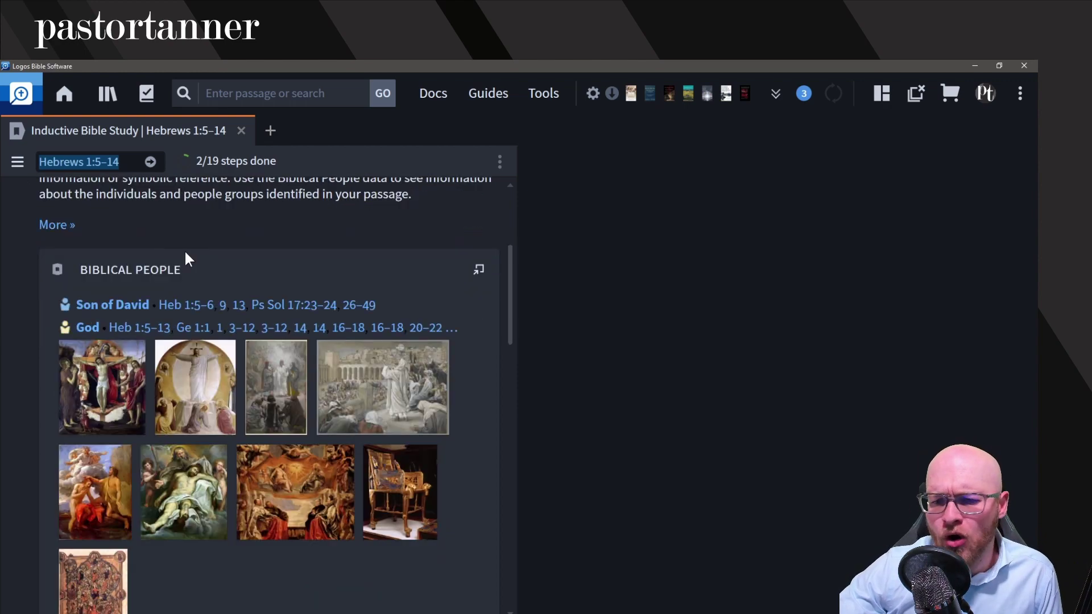
scroll(230, 339, "down", 1)
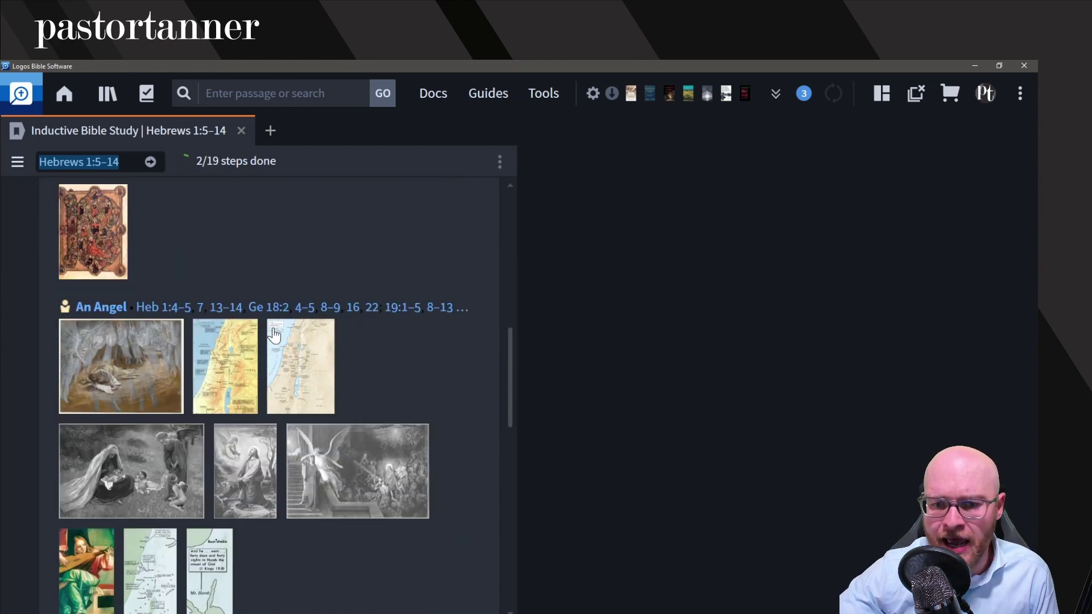
scroll(353, 361, "down", 5)
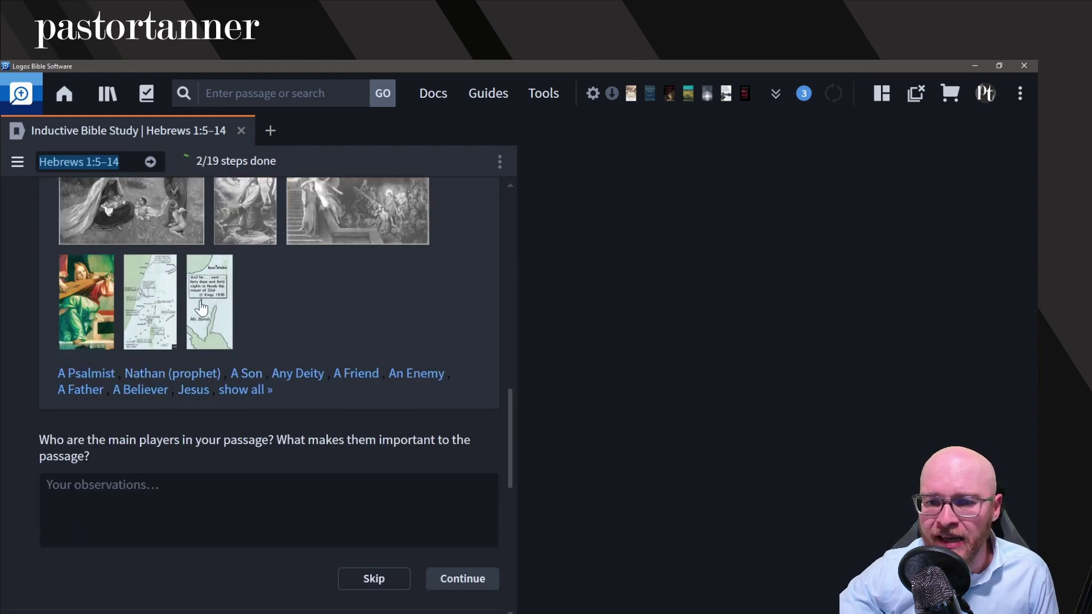
scroll(221, 354, "up", 2)
scroll(342, 330, "down", 3)
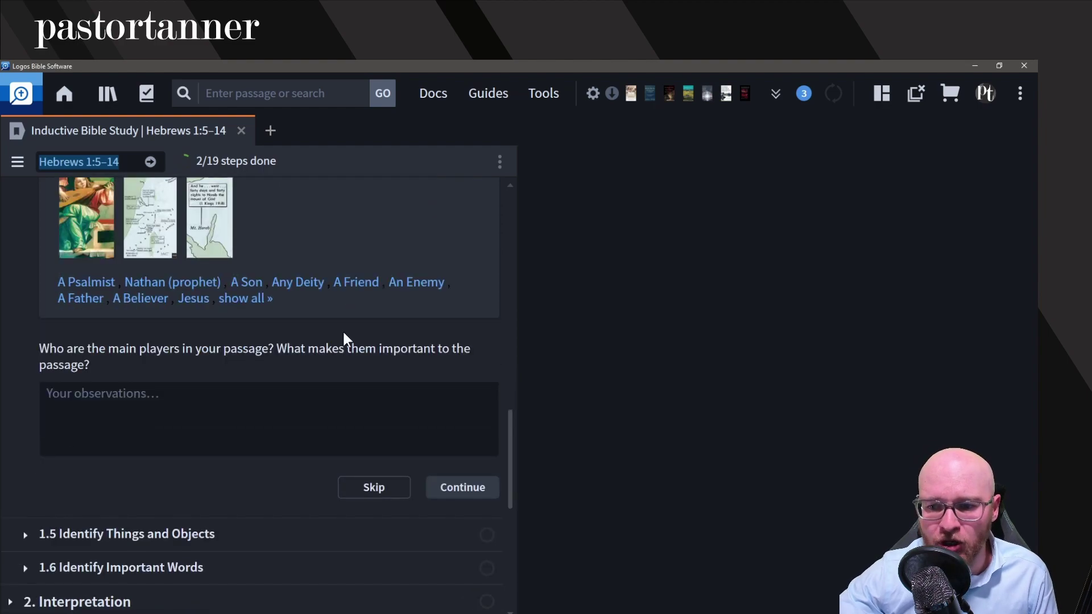
left_click(370, 488)
Step: Mark 1.5 Identify Things and Objects as done
scroll(384, 349, "down", 12)
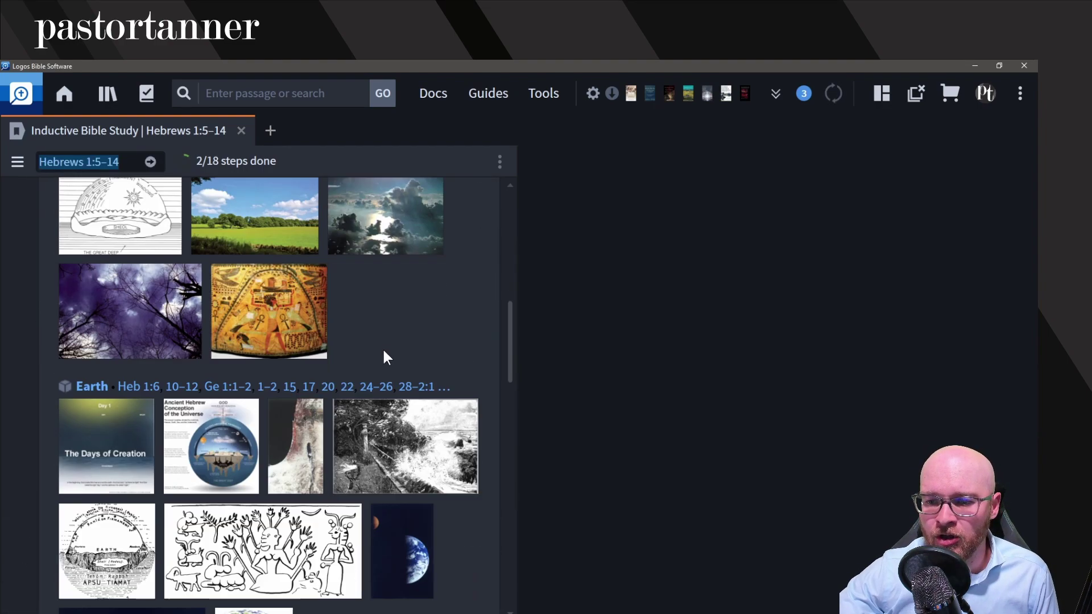
scroll(327, 380, "down", 15)
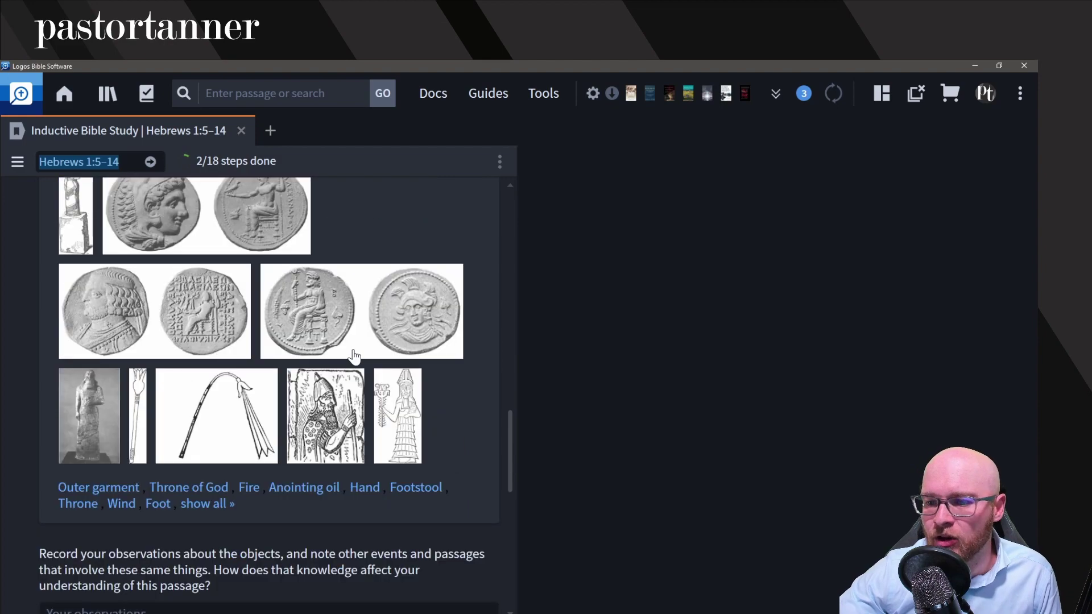
left_click(477, 569)
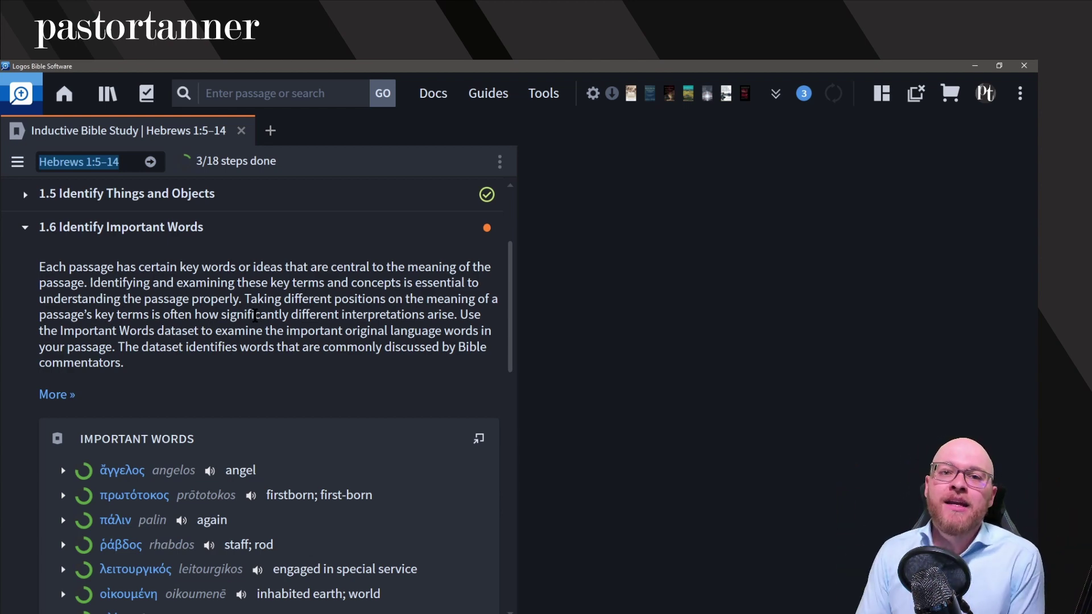
Step: Launch a new Lectio Divina workflow from the Guides Workflows list
left_click(498, 92)
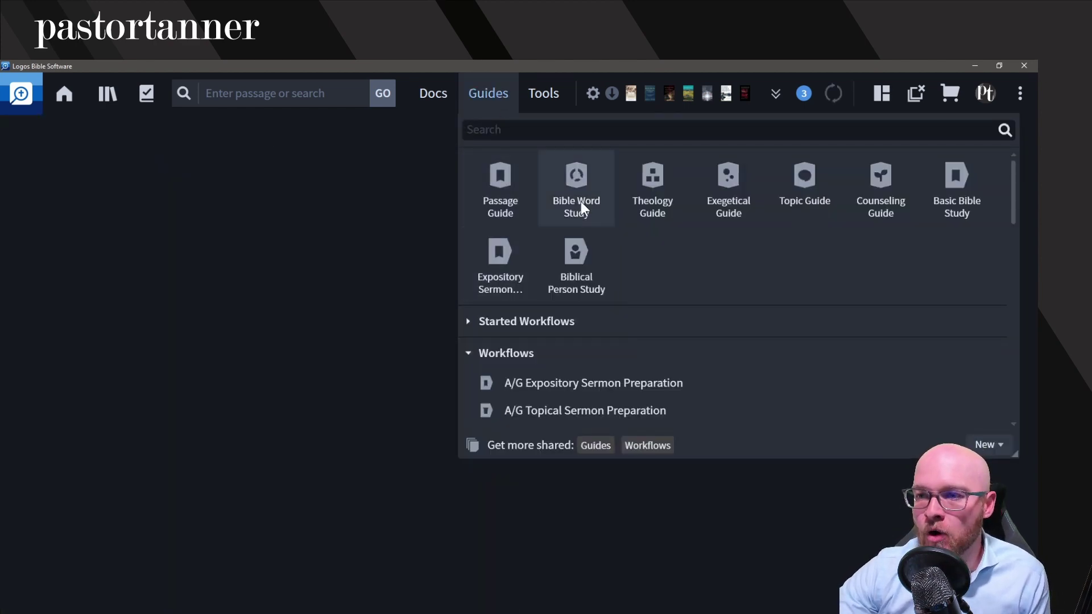
scroll(556, 311, "down", 7)
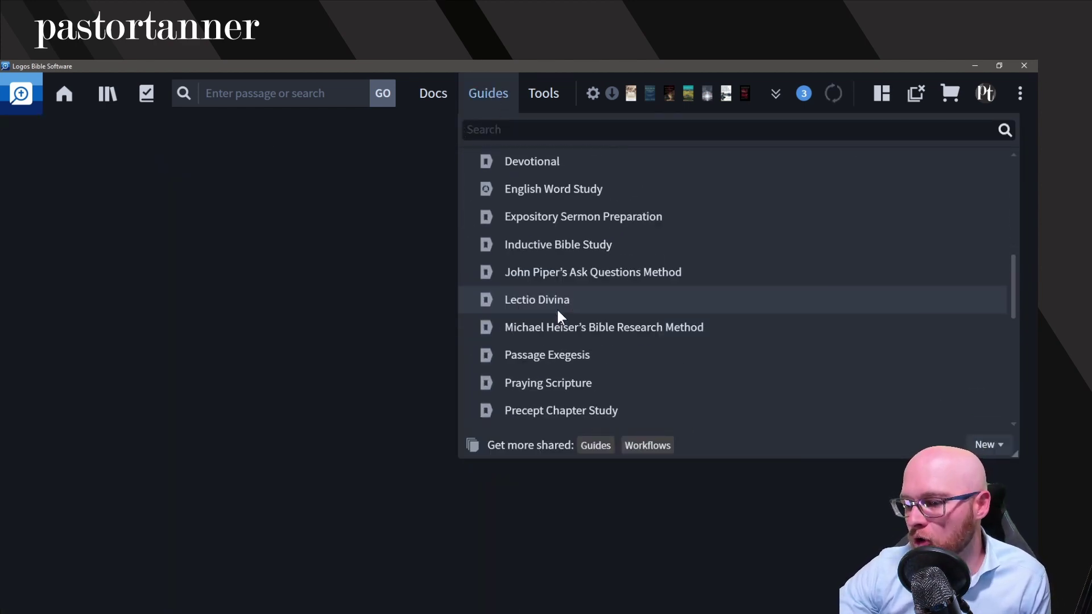
left_click(522, 294)
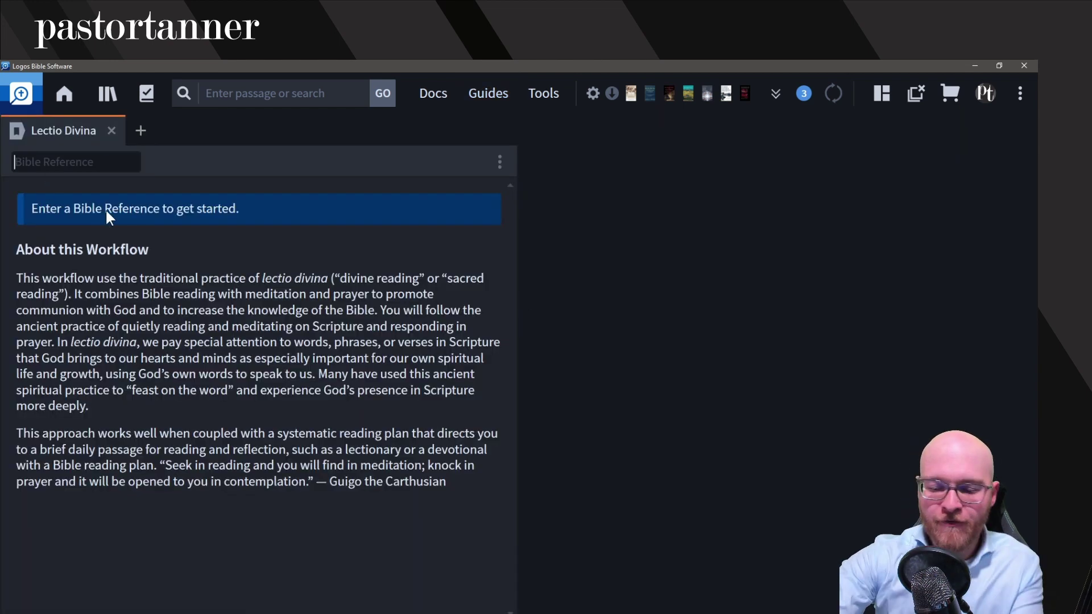
Step: Enter Heb 1:5-14 as the Lectio Divina passage to load its five steps
type("Heb")
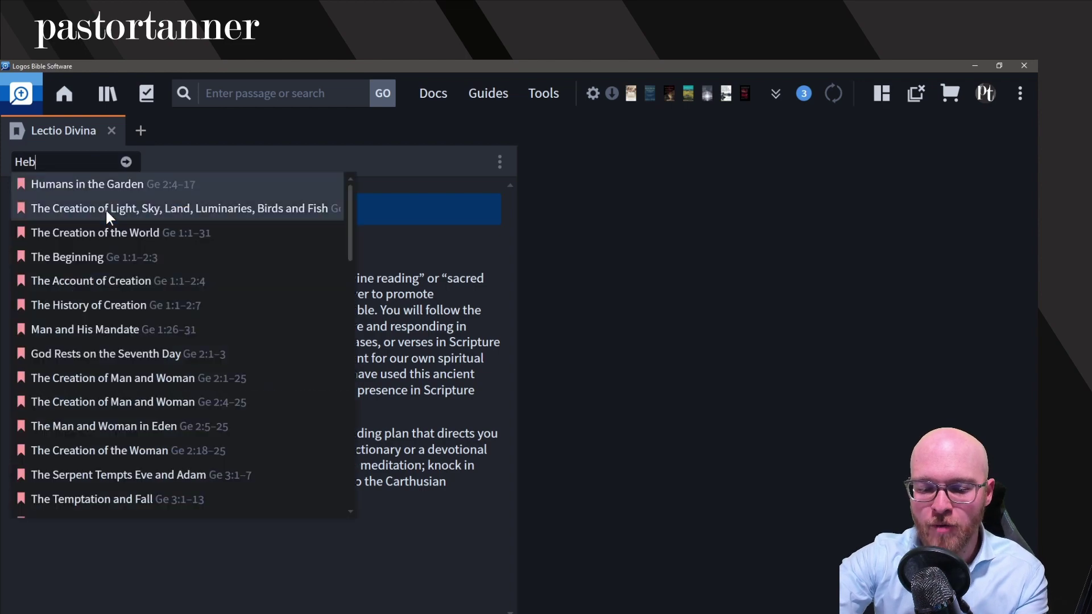
type(" 1:")
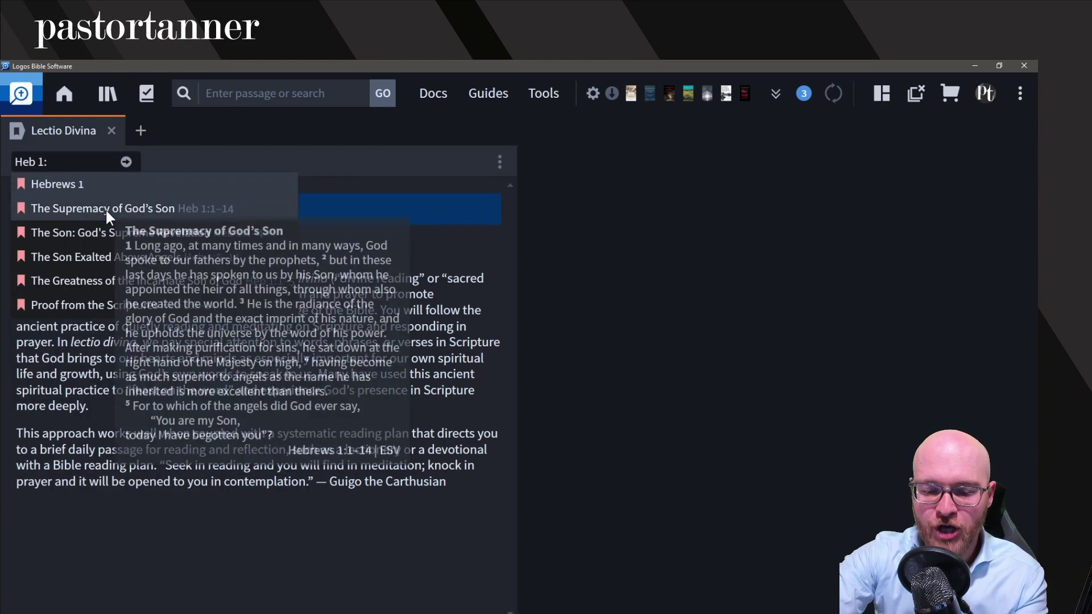
type("5-14")
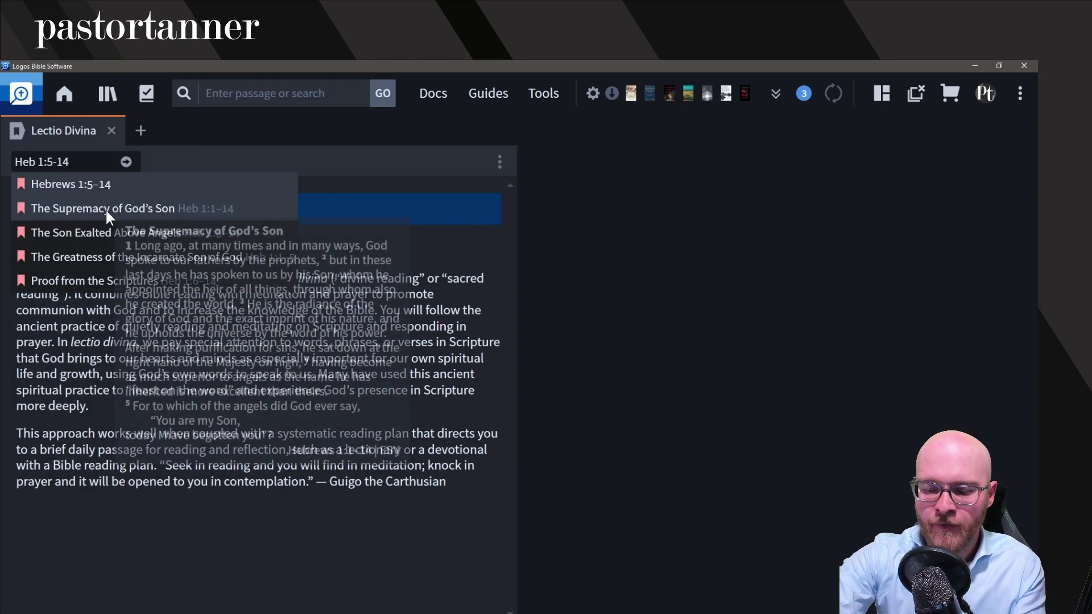
key("Return")
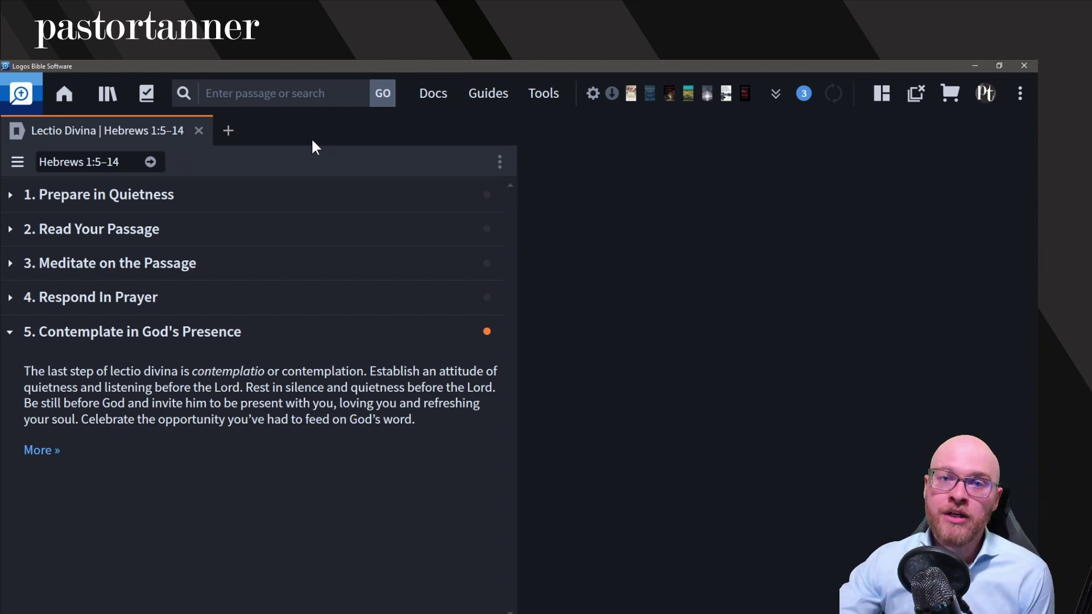
Step: Expand 1. Prepare in Quietness and show its full explanation
left_click(8, 197)
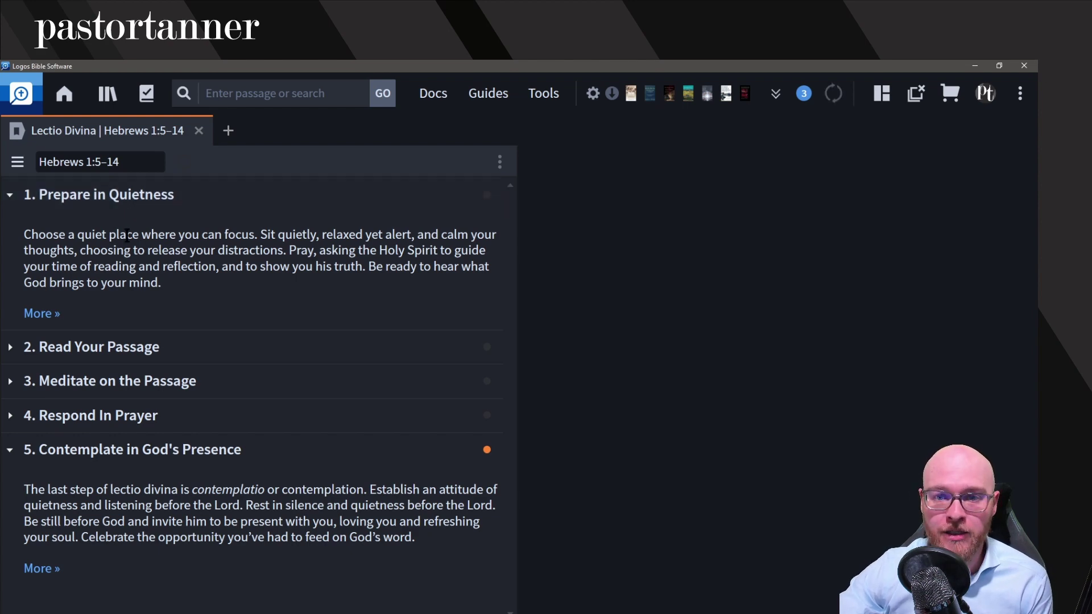
left_click_drag(126, 234, 124, 266)
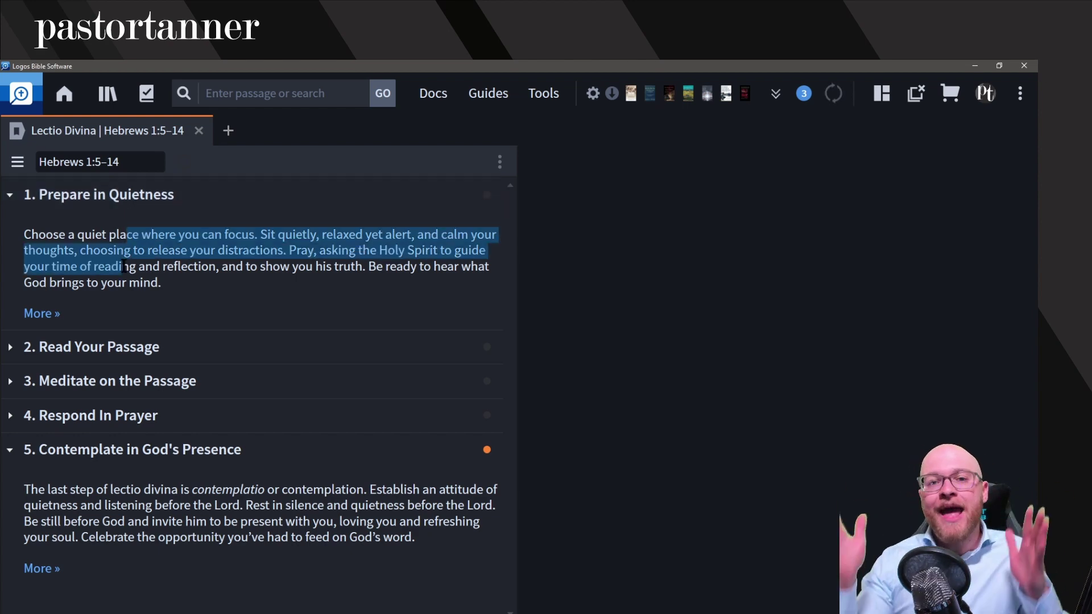
left_click(46, 314)
scroll(161, 337, "down", 2)
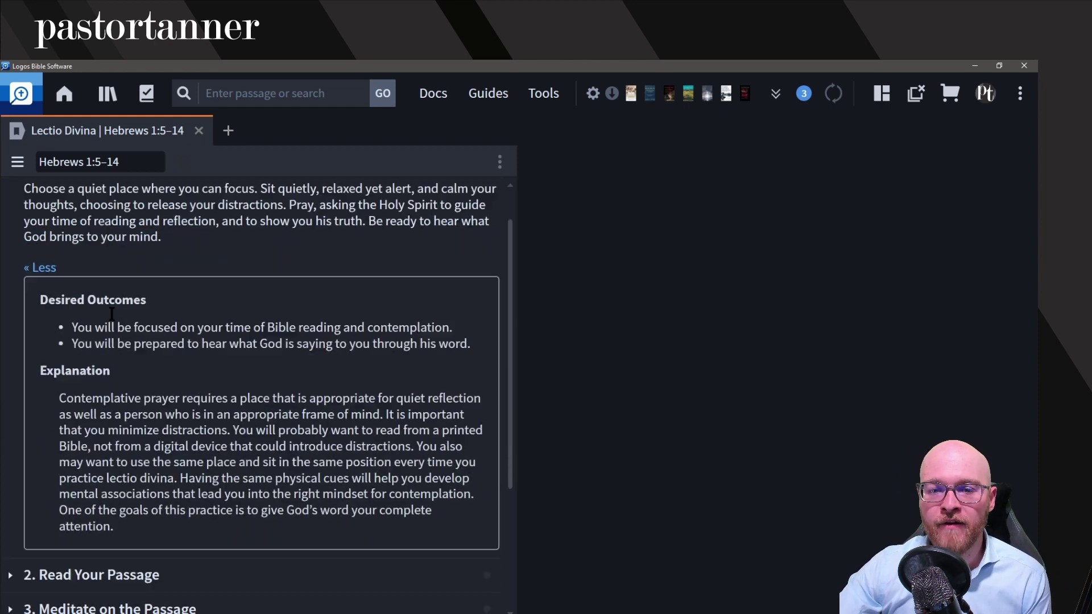
left_click_drag(161, 281, 192, 298)
left_click(226, 302)
scroll(221, 326, "down", 2)
scroll(218, 329, "down", 1)
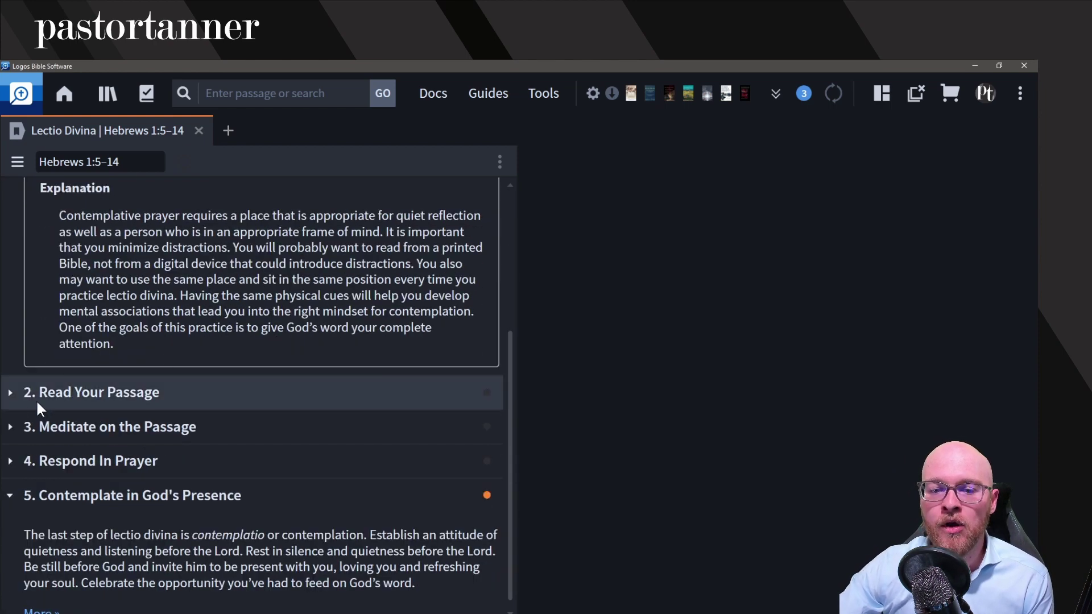
Step: Expand 3. Meditate on the Passage and highlight parts of its reflection question
left_click(11, 426)
scroll(110, 386, "down", 3)
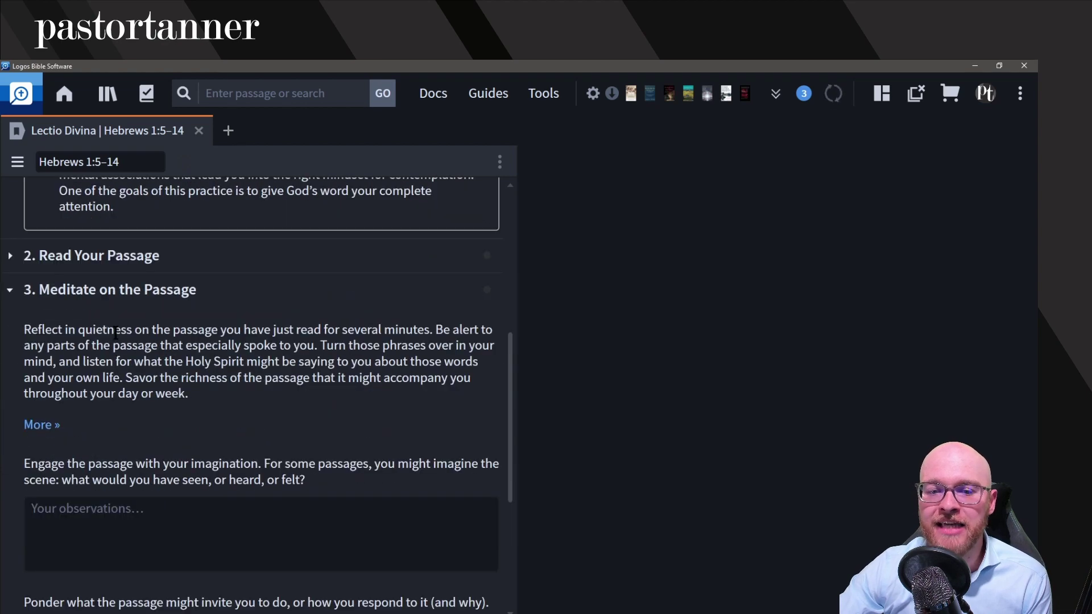
left_click_drag(111, 329, 135, 379)
left_click(146, 378)
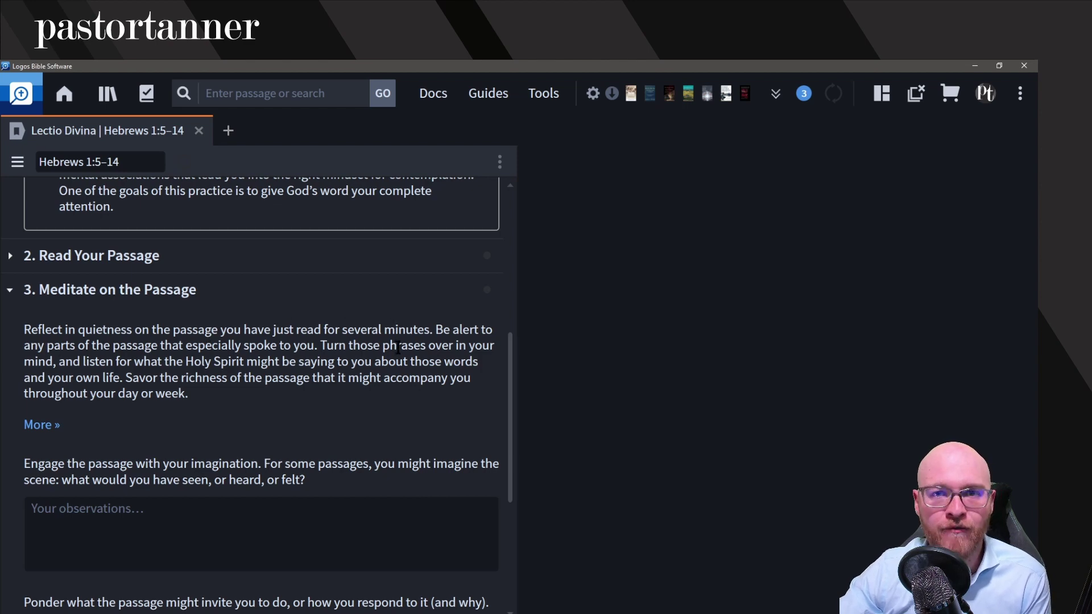
scroll(295, 352, "down", 1)
scroll(283, 355, "down", 1)
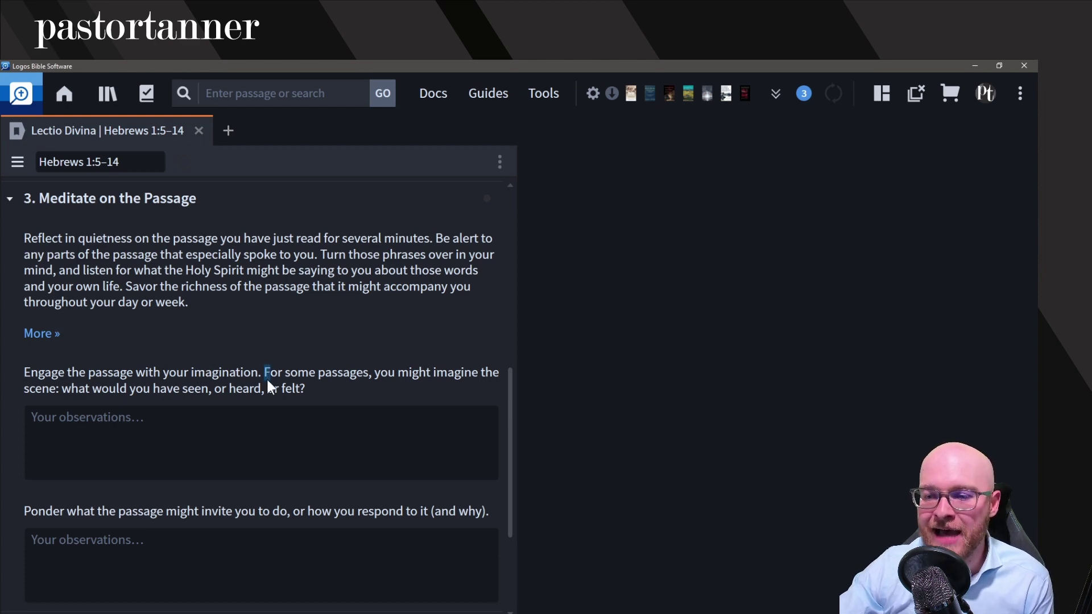
left_click_drag(60, 389, 305, 392)
left_click(328, 387)
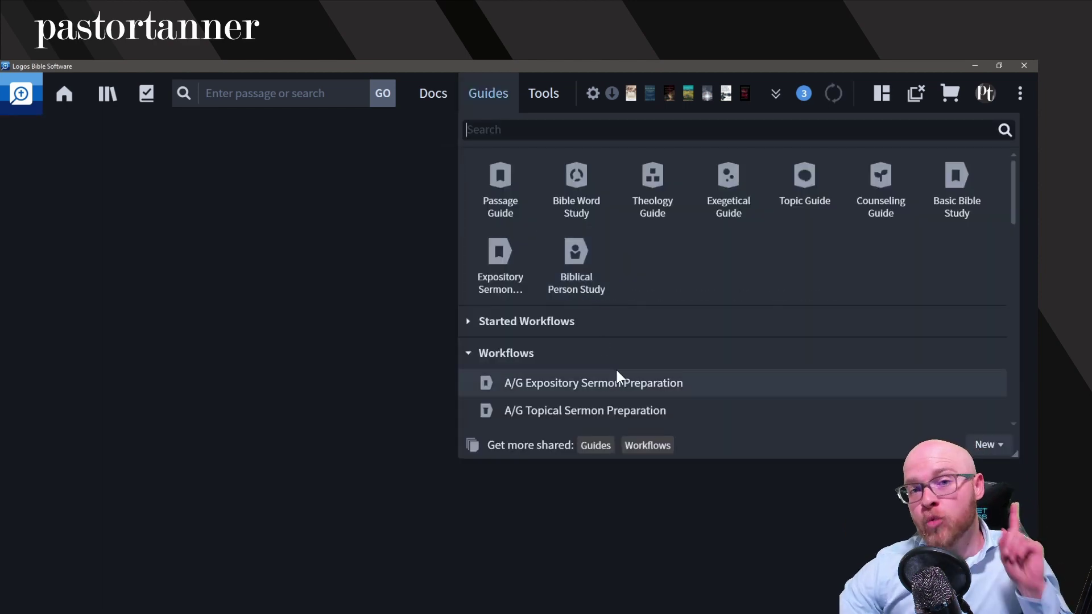
Step: Launch Expository Sermon Preparation from the Workflows list and focus its Bible Reference box
scroll(625, 342, "down", 4)
scroll(635, 341, "down", 3)
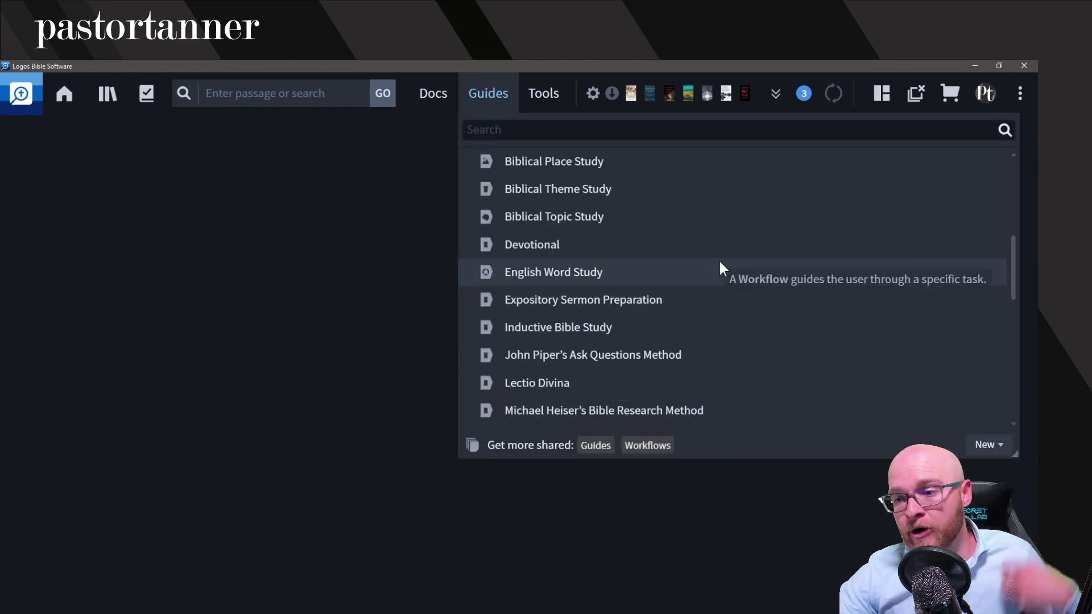
scroll(718, 266, "down", 4)
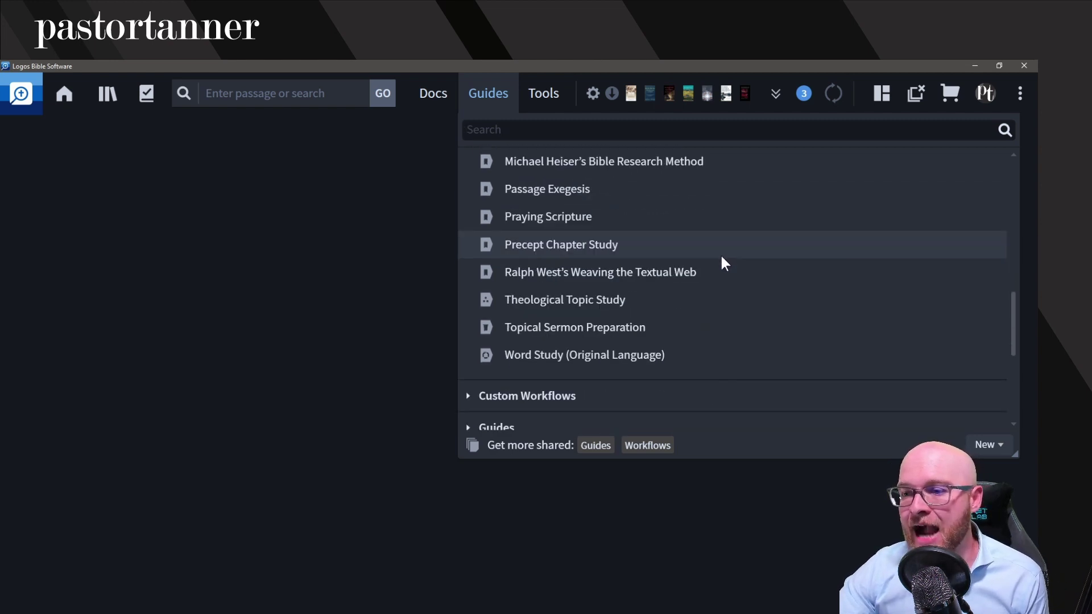
scroll(720, 254, "up", 3)
scroll(726, 259, "up", 1)
scroll(727, 261, "up", 1)
scroll(729, 261, "down", 1)
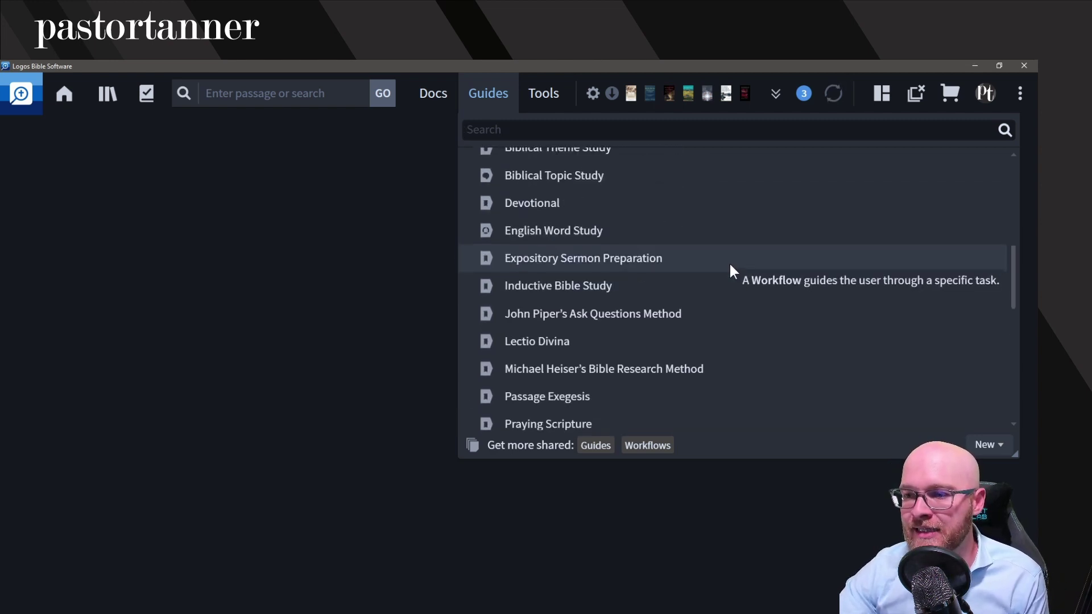
left_click(585, 258)
left_click(111, 159)
Step: Set the sermon workflow passage to Hebrews 1:5–14 and collapse step 1.2
type("He")
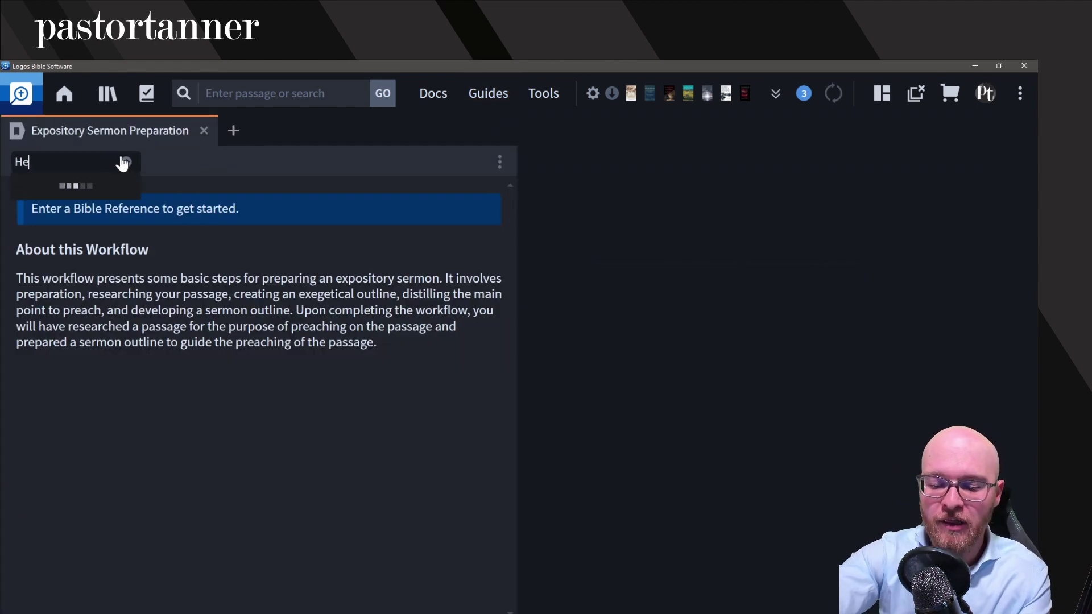
type("b 1:5-14")
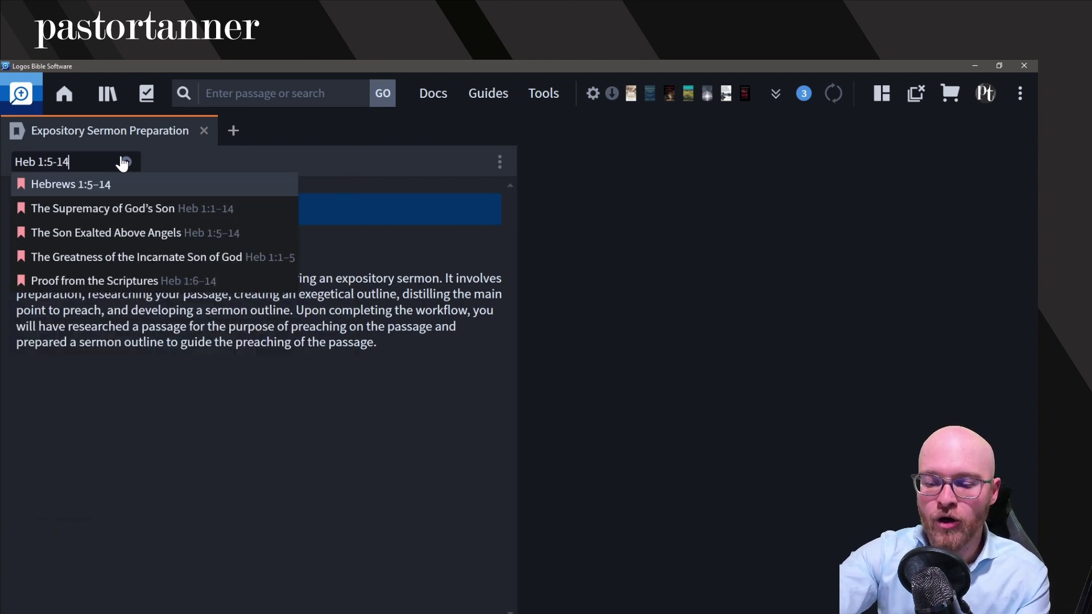
key("Return")
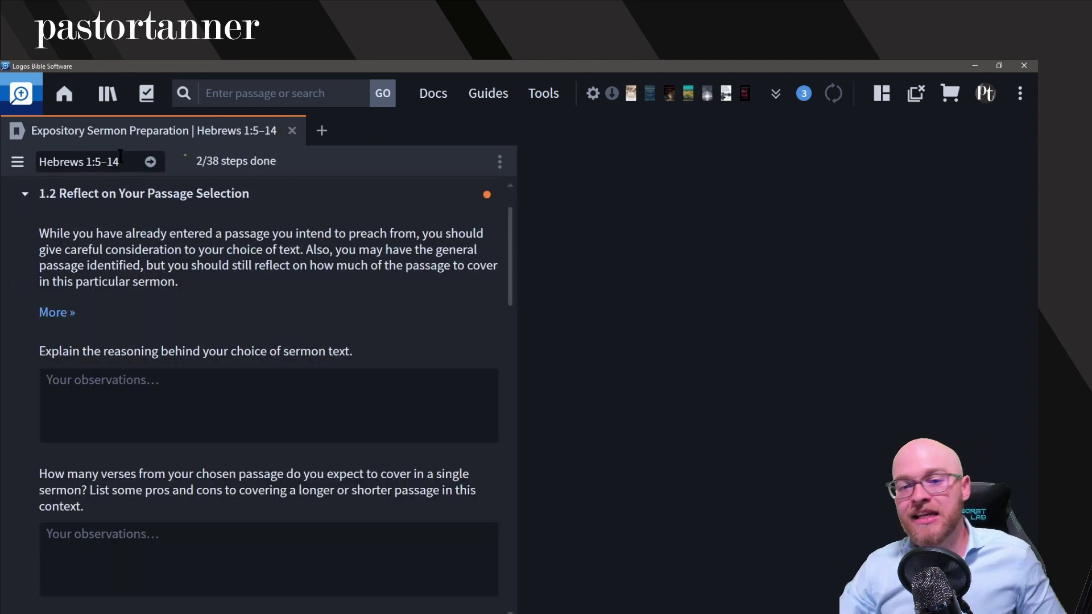
left_click(26, 194)
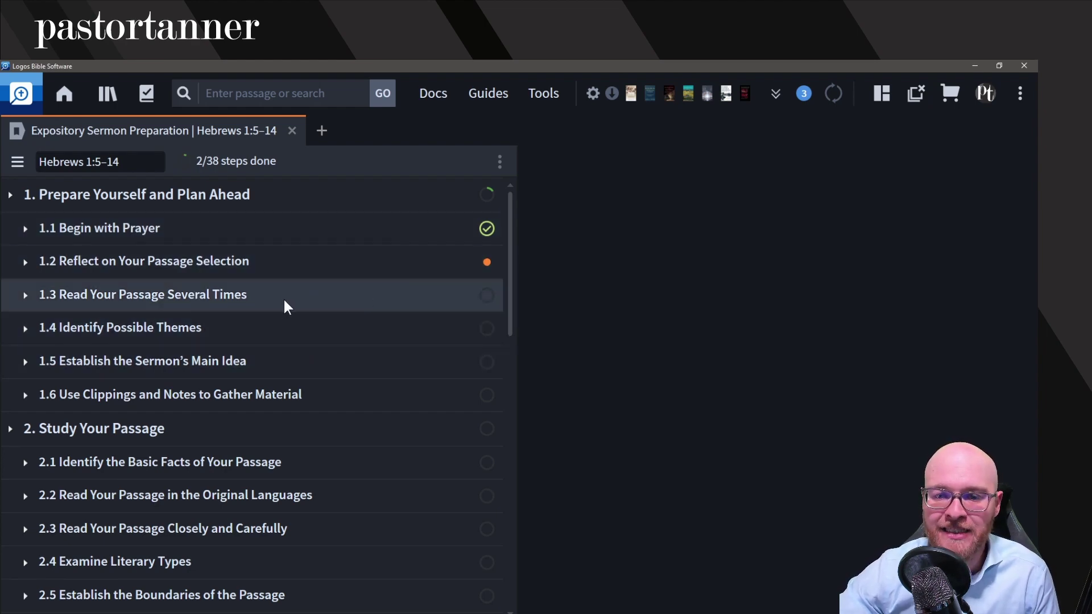
Step: Expand Read Your Passage Closely, show its explanation, skip it, and review 2.4 Examine Literary Types
scroll(287, 301, "down", 3)
scroll(267, 324, "down", 3)
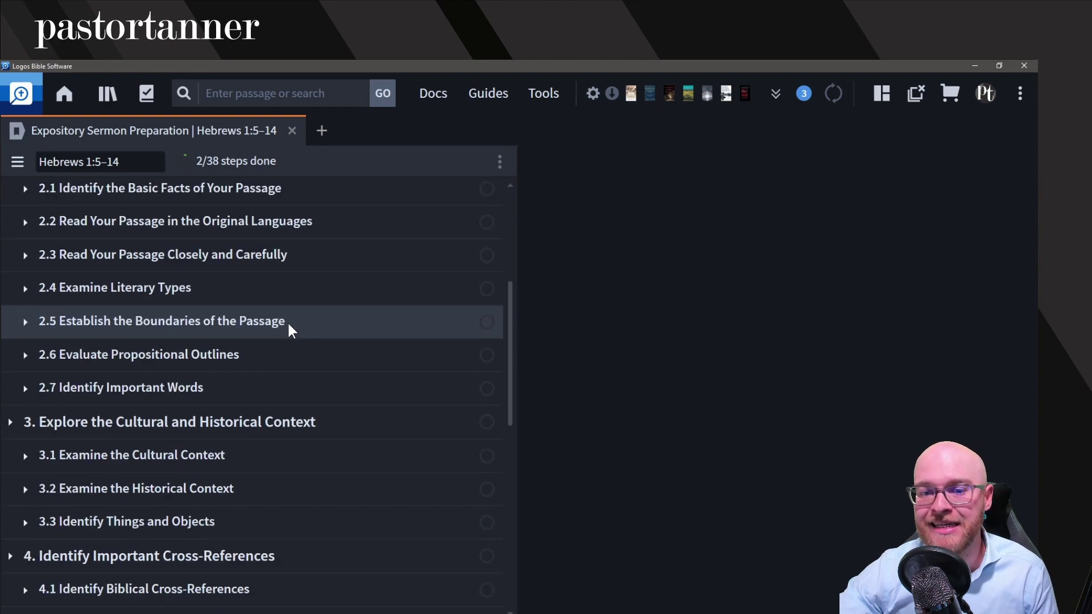
left_click(309, 255)
scroll(286, 306, "down", 3)
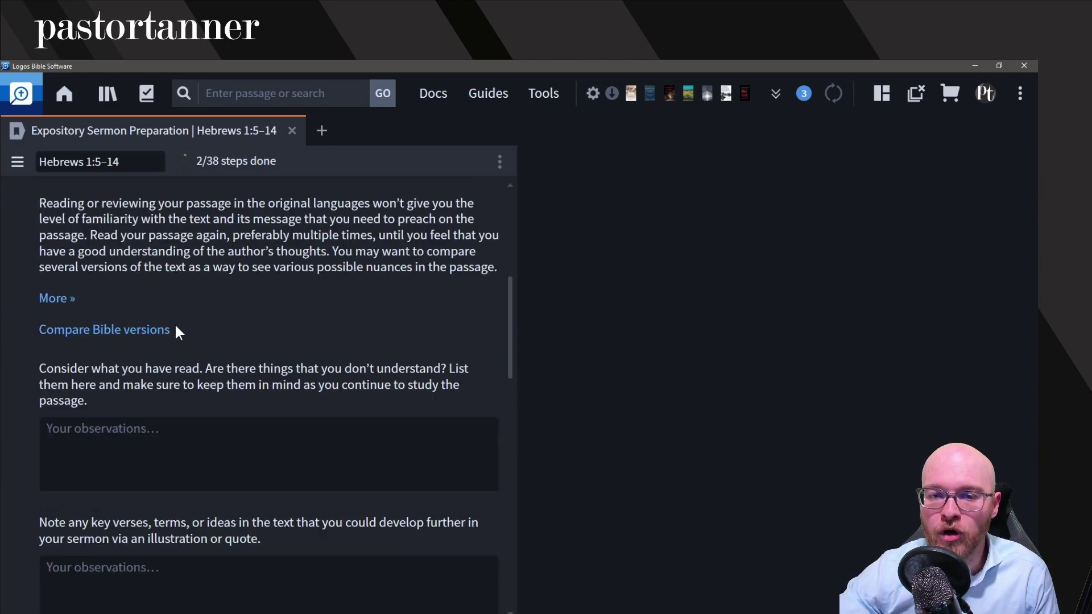
left_click(56, 298)
scroll(274, 325, "down", 6)
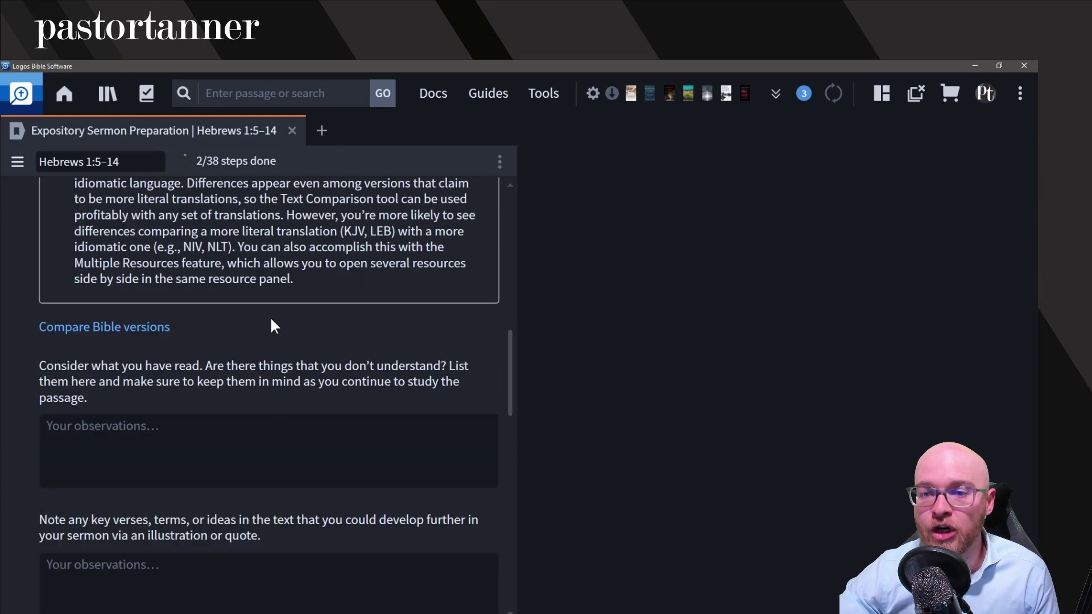
scroll(290, 341, "down", 6)
left_click(387, 345)
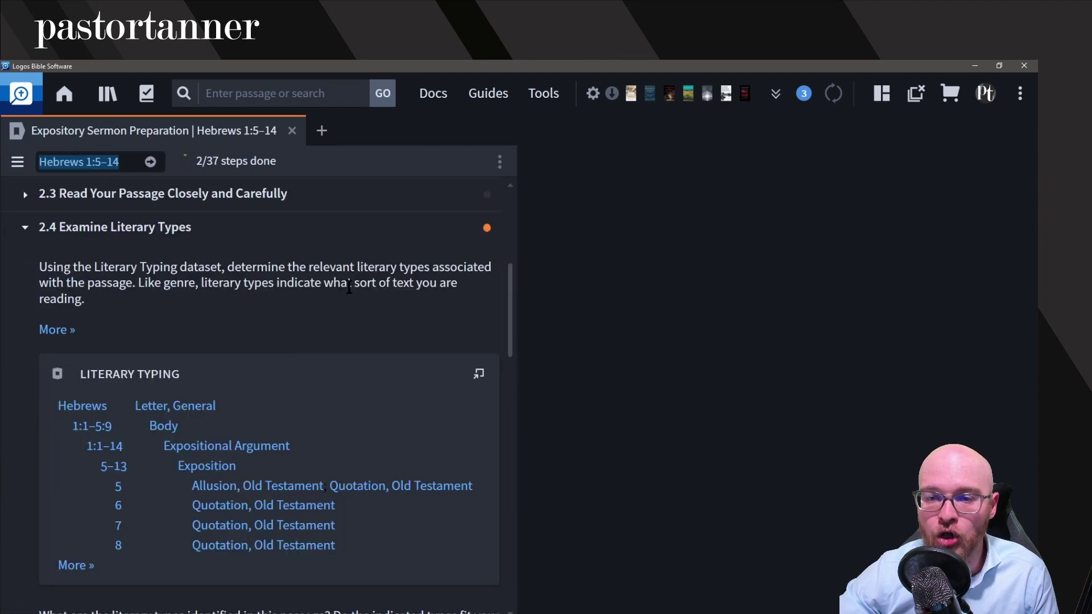
scroll(349, 280, "down", 2)
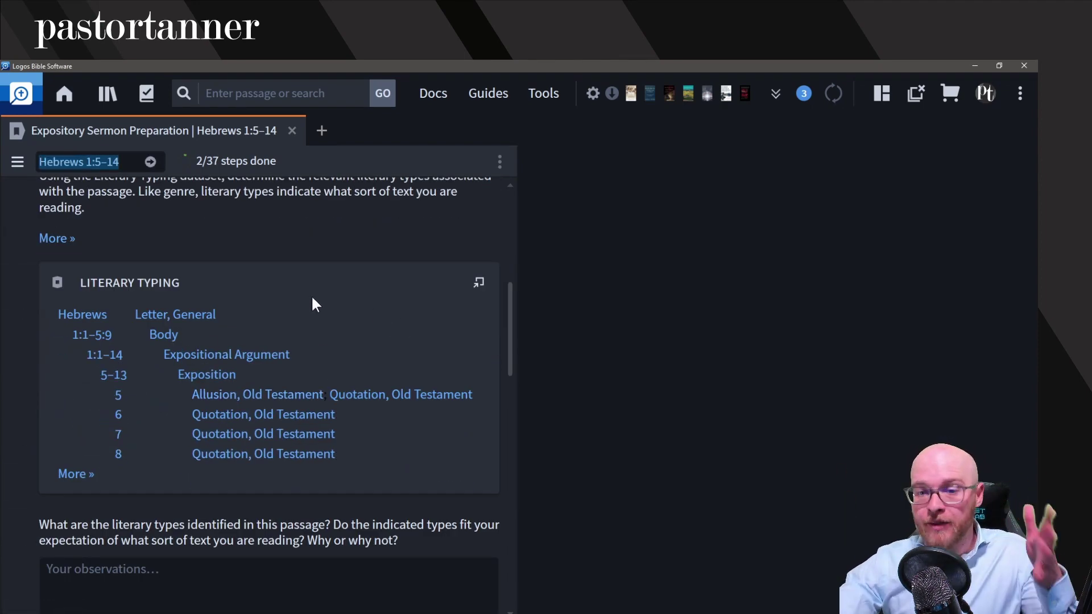
scroll(312, 297, "down", 7)
scroll(295, 317, "down", 7)
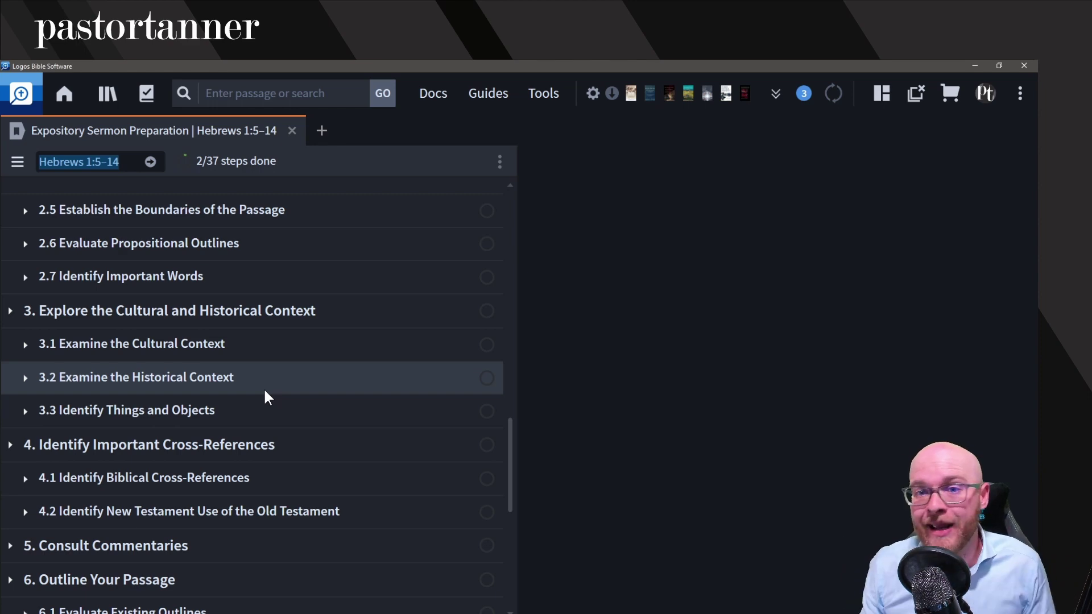
scroll(264, 387, "up", 7)
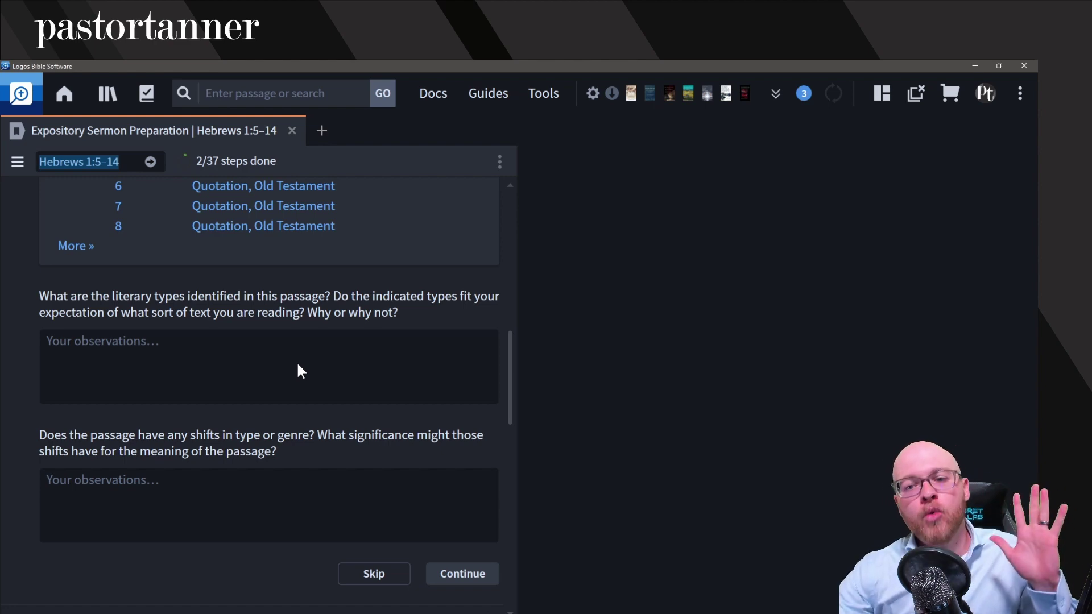
Step: Scroll through the remaining Expository Sermon Preparation steps
scroll(301, 361, "down", 10)
scroll(341, 370, "down", 6)
scroll(342, 398, "up", 3)
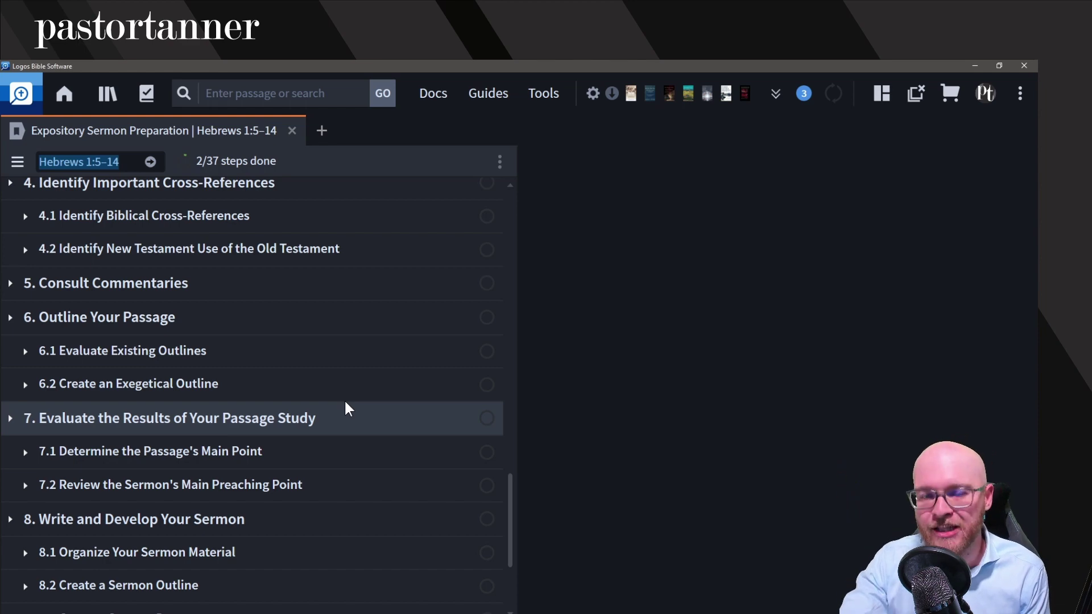
scroll(347, 375, "down", 3)
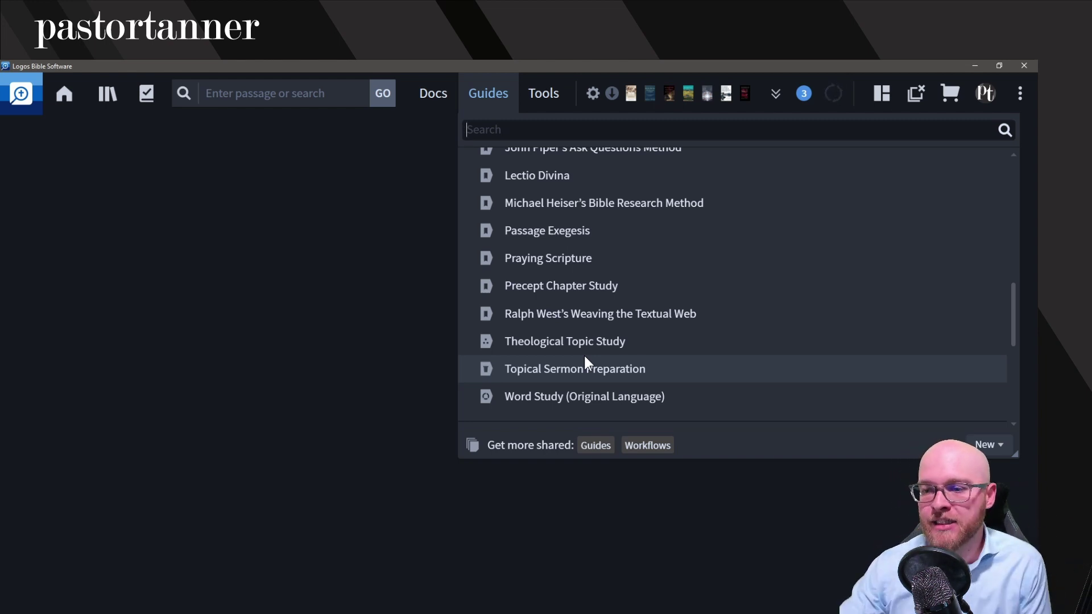
Step: Launch Word Study (Original Language) and check the Lemma box's keyboard layout options
left_click(555, 395)
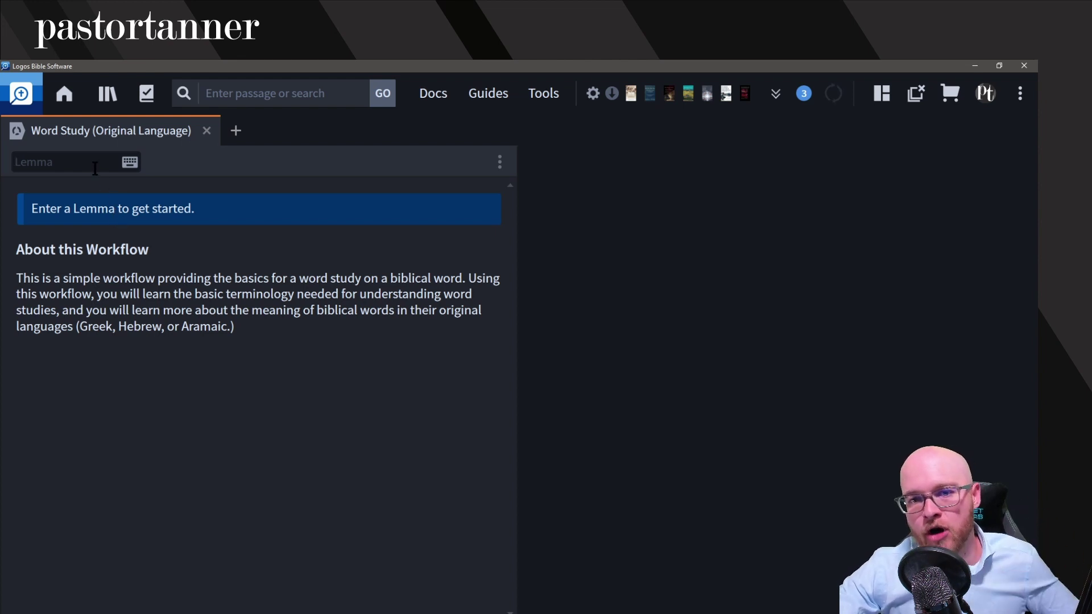
left_click(135, 168)
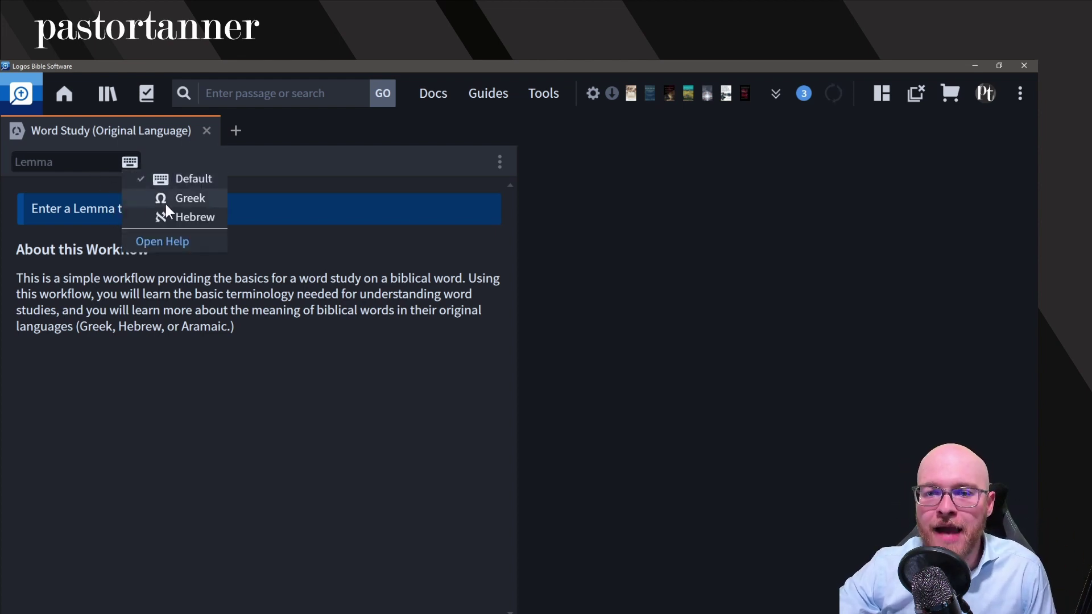
left_click(265, 169)
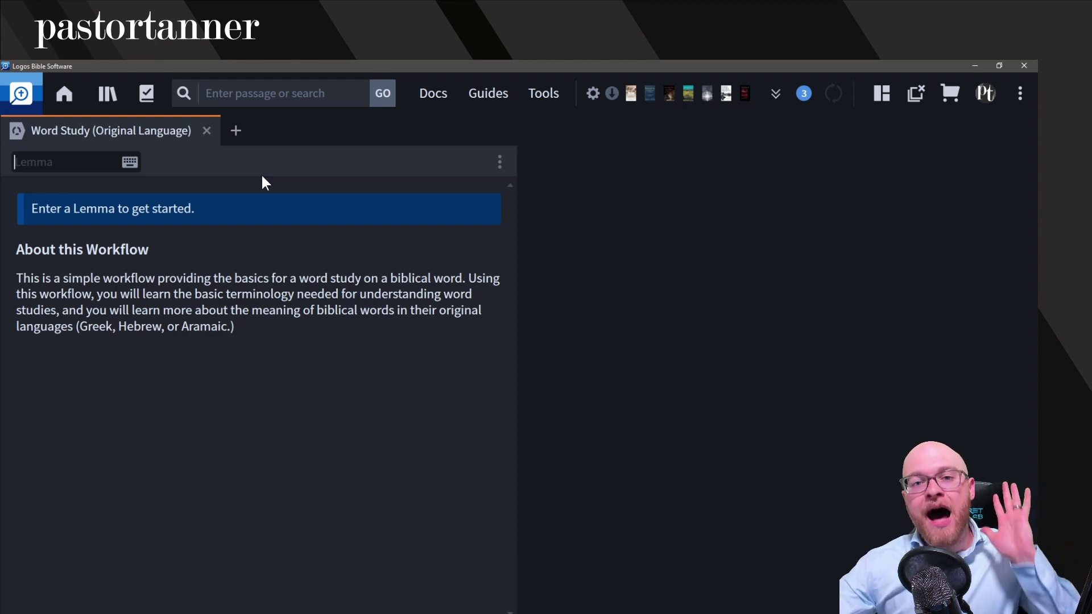
Step: Open the English Standard Version alongside the Lexham Hebrew Bible at Joshua 5:15
left_click(774, 95)
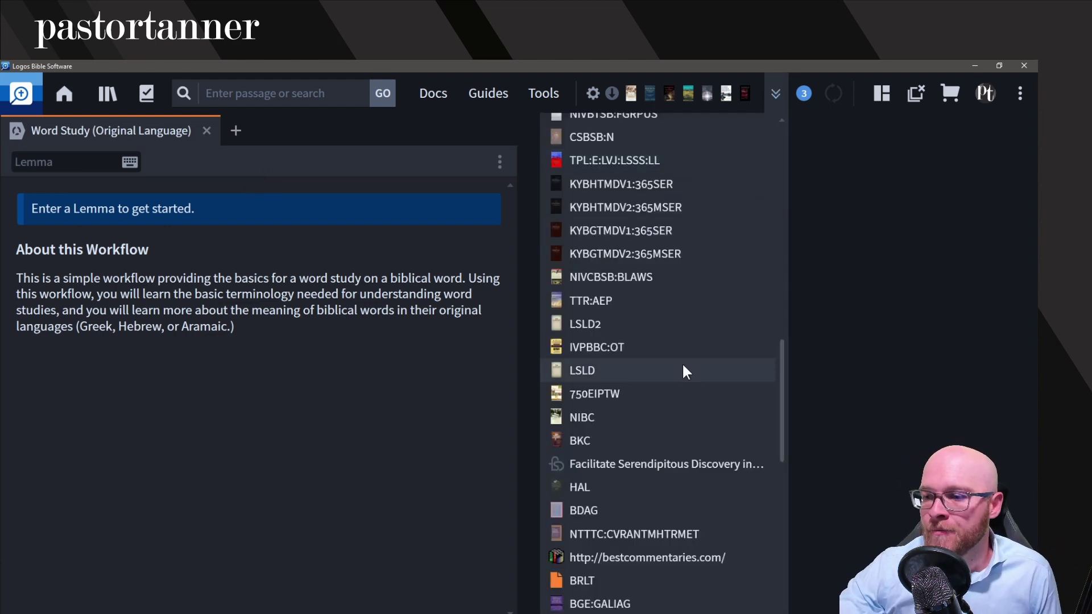
scroll(660, 390, "down", 6)
scroll(613, 489, "down", 3)
scroll(614, 480, "up", 8)
scroll(591, 284, "up", 10)
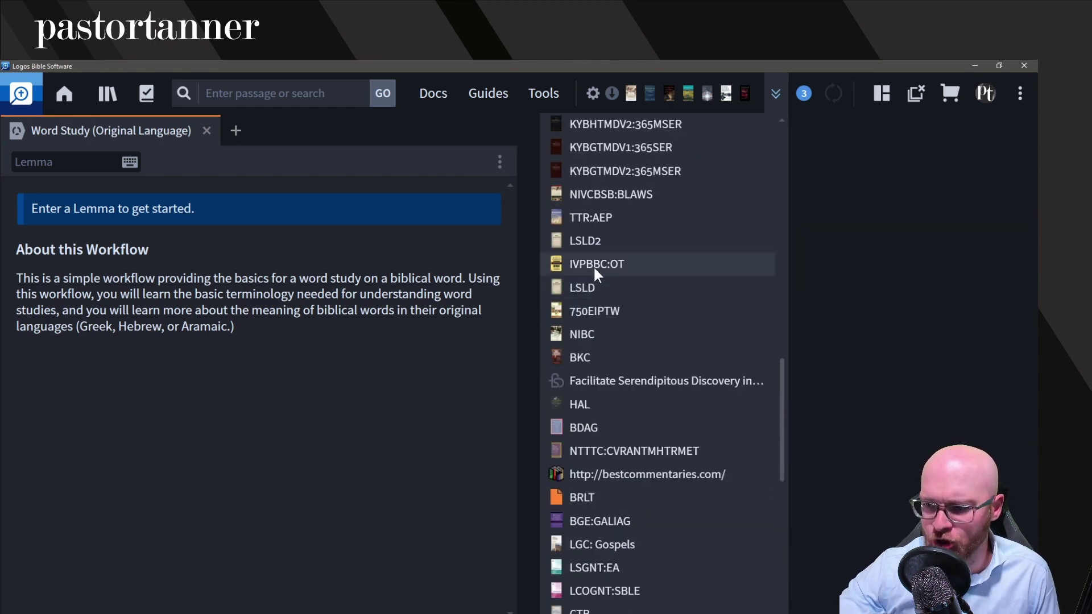
left_click(579, 253)
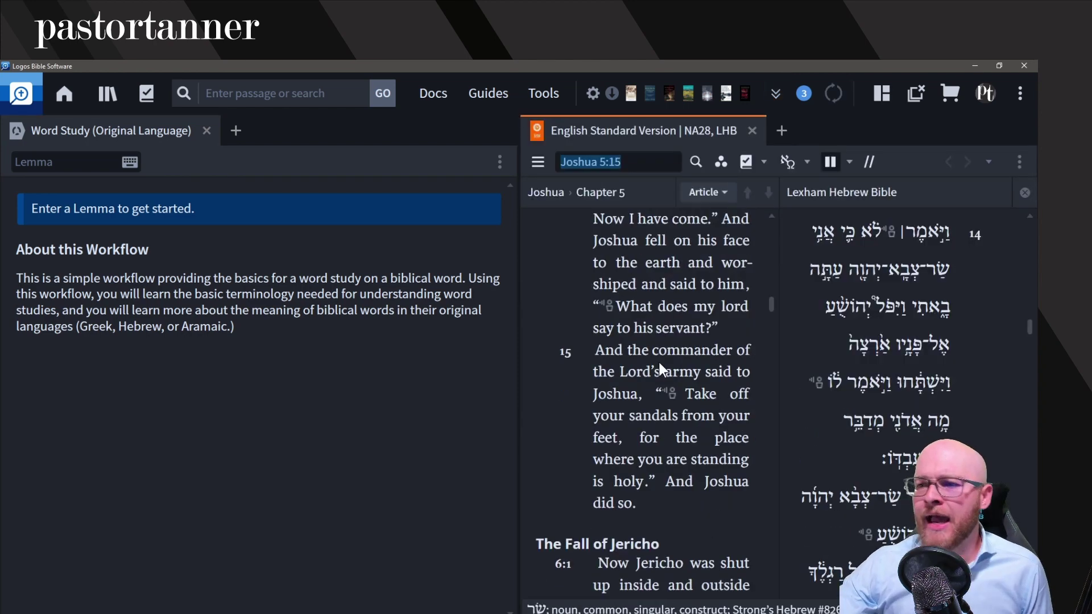
left_click(541, 398)
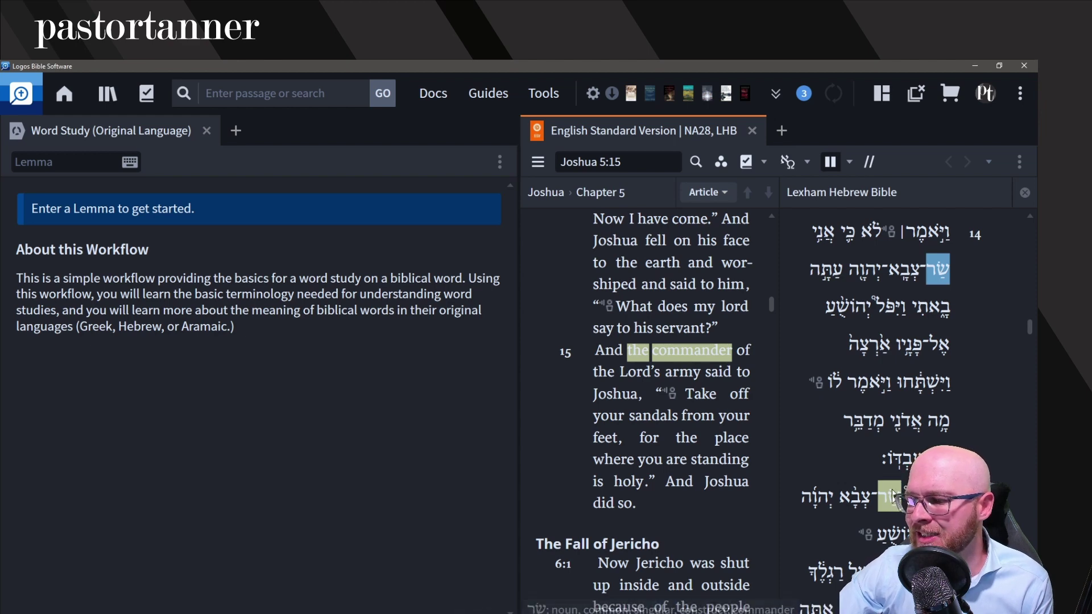
Step: Copy the Hebrew lemma behind 'commander' as text
scroll(888, 480, "down", 3)
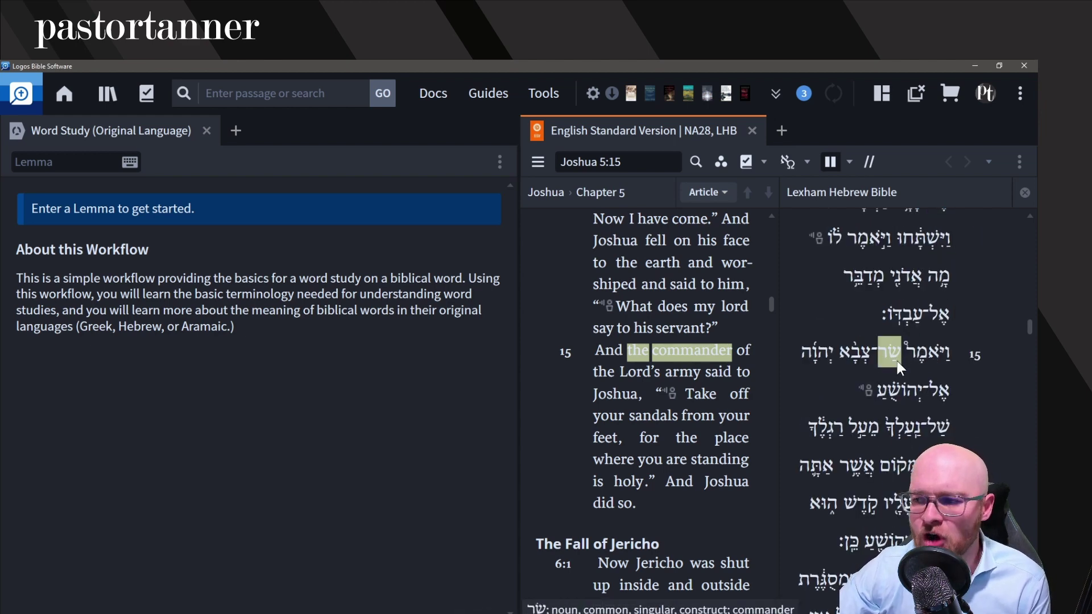
right_click(688, 352)
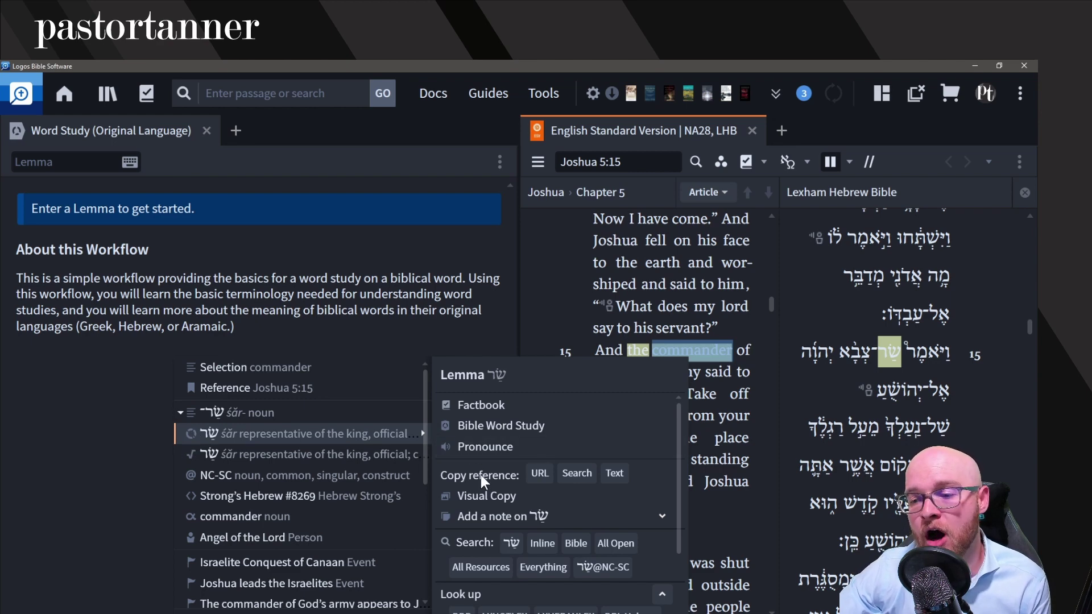
left_click(615, 476)
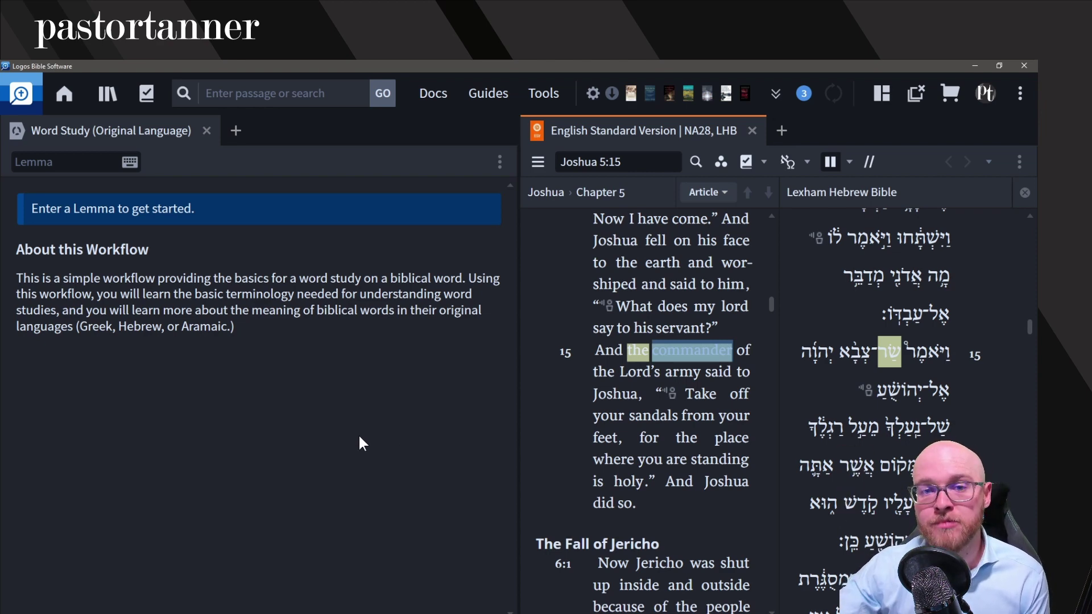
Step: Start a word study on the pasted Hebrew lemma שַׂר (commander)
left_click(55, 161)
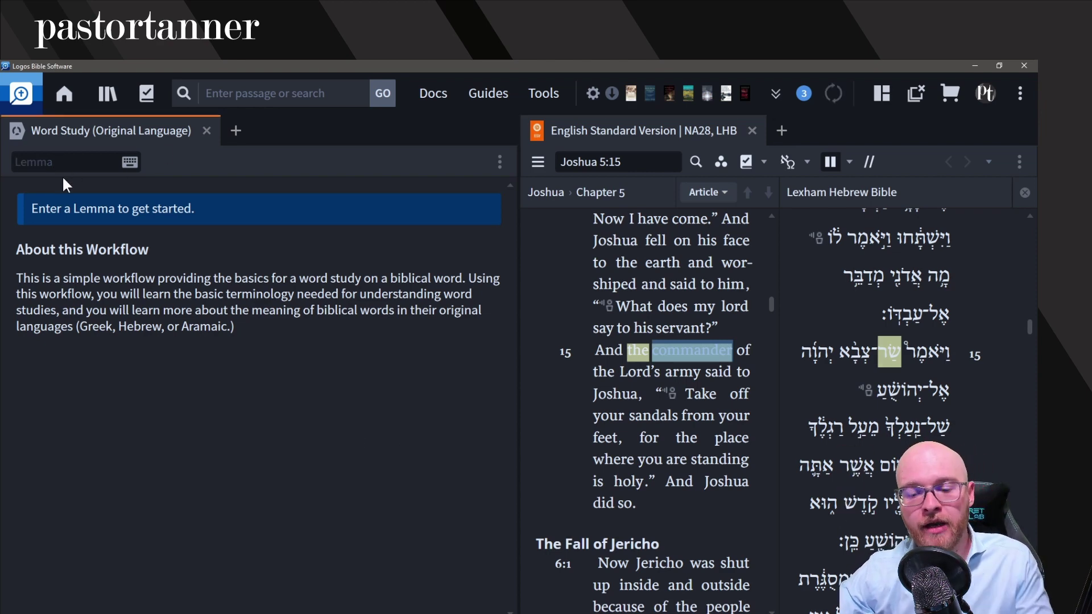
type("שַׂר")
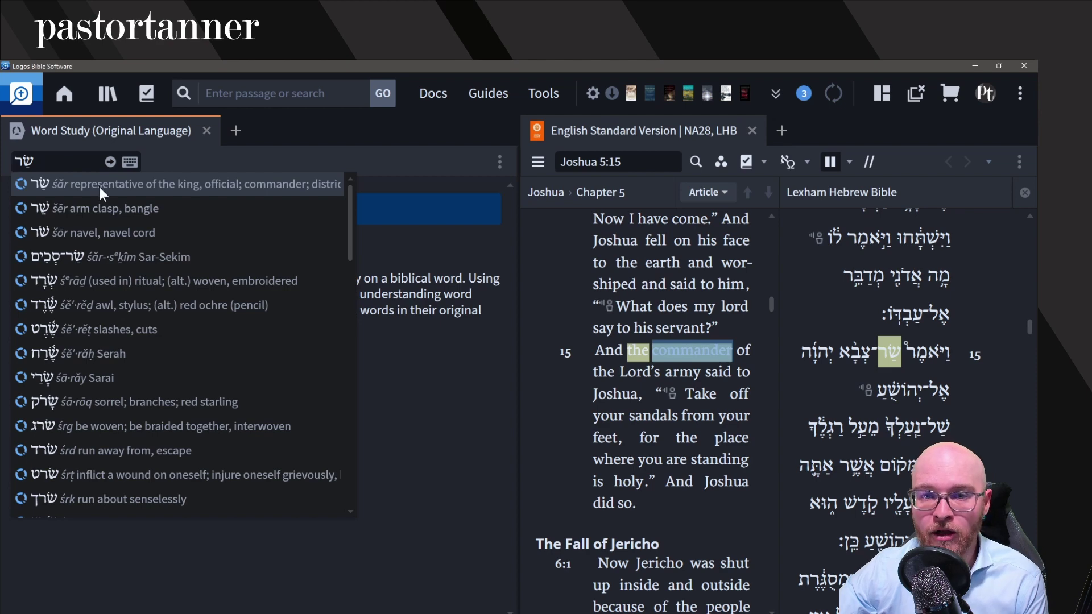
mouse_move(90, 189)
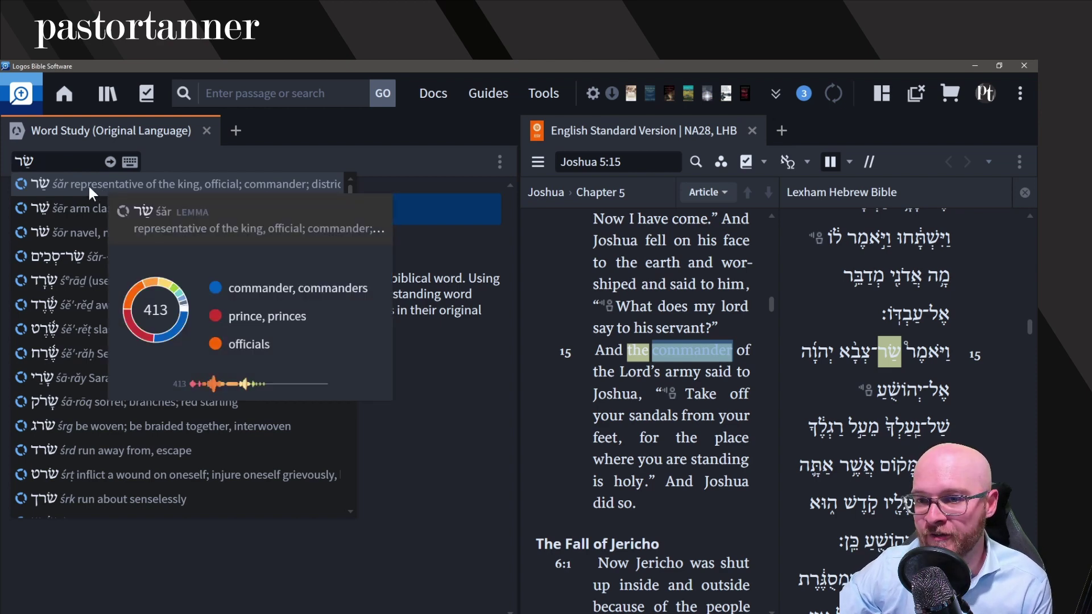
left_click(88, 183)
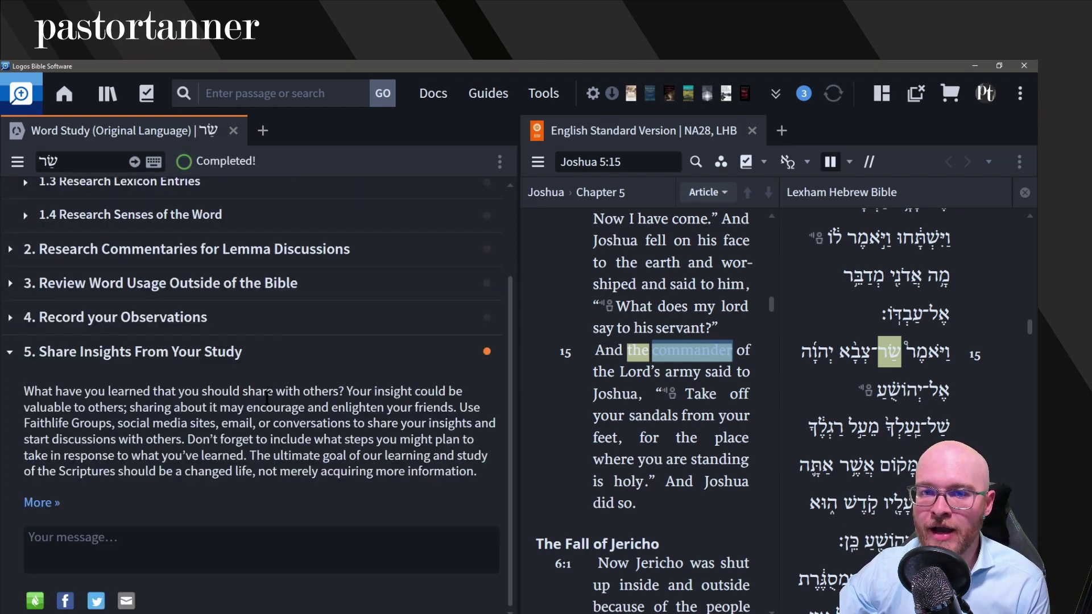
Step: Collapse Share Insights, expand Word Occurrences and Translation, then expand Research Lexicon Entries
scroll(231, 354, "up", 2)
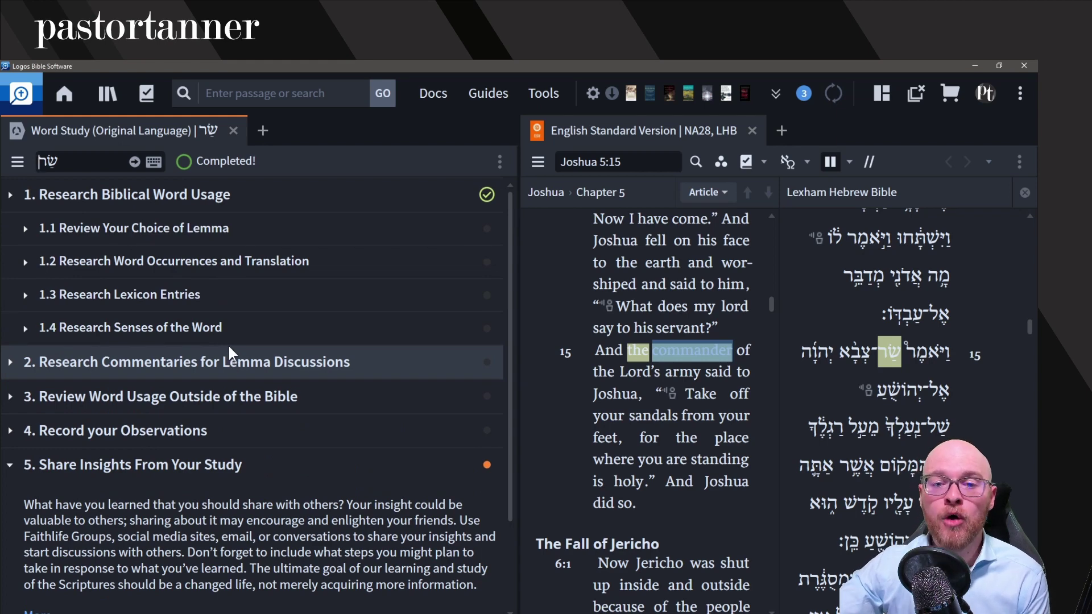
left_click(8, 466)
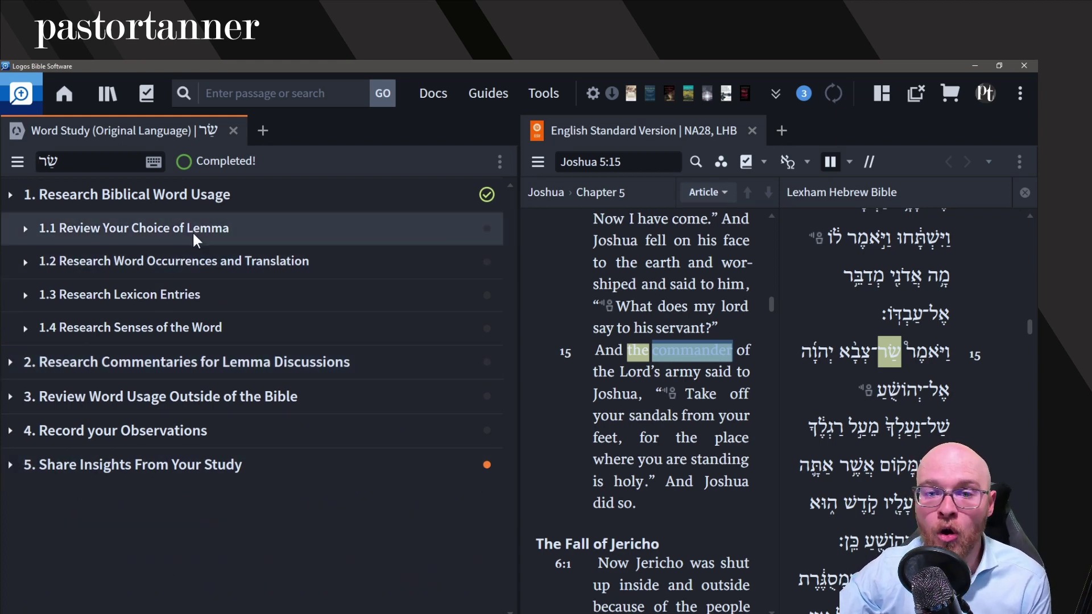
left_click(199, 258)
scroll(237, 295, "down", 3)
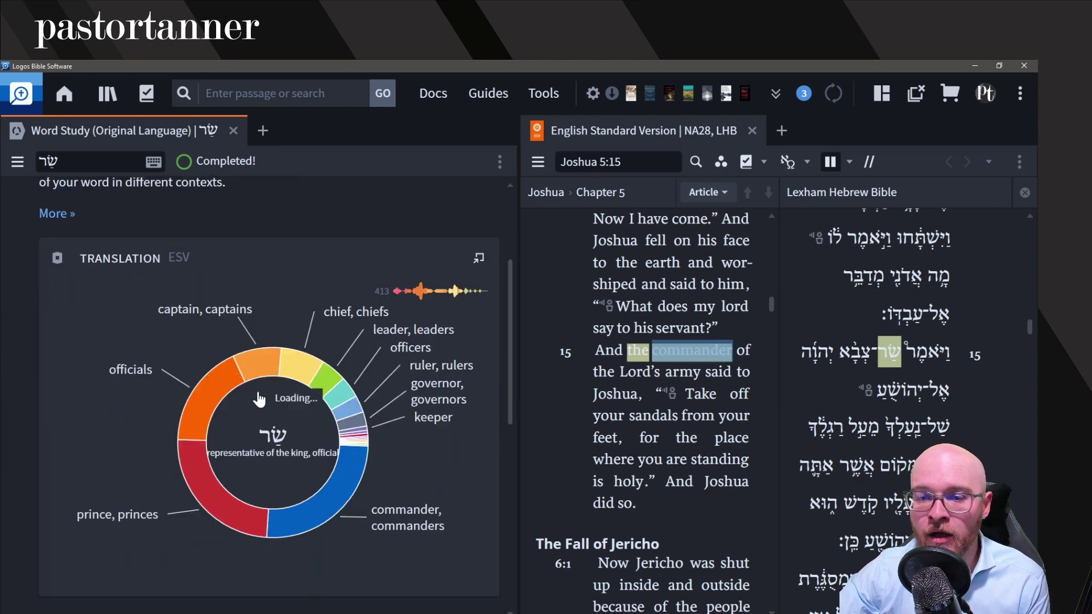
scroll(258, 405, "down", 5)
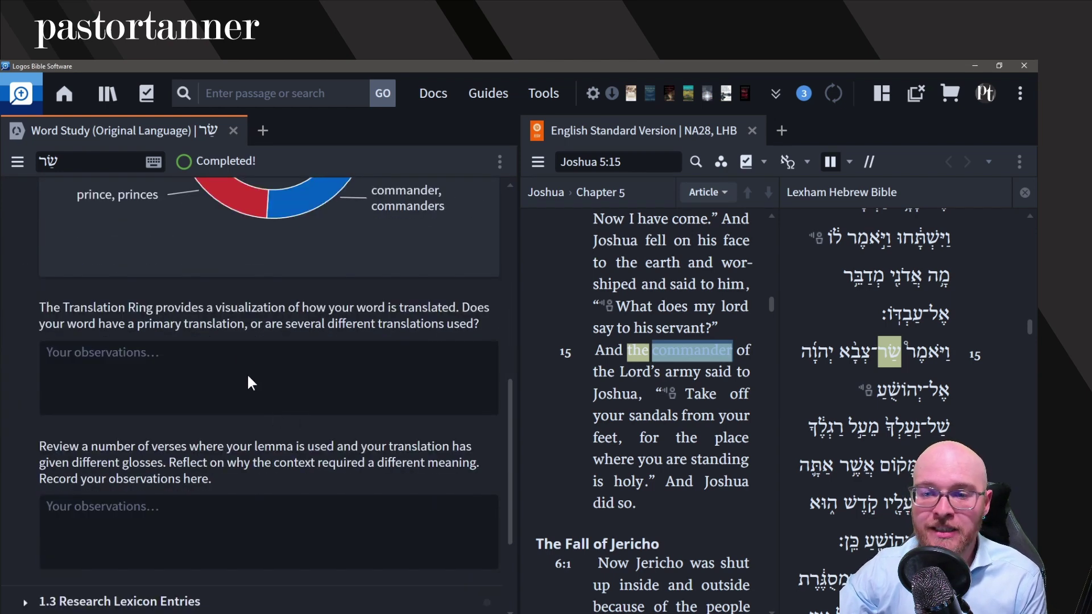
scroll(242, 357, "down", 1)
left_click(205, 313)
left_click(193, 463)
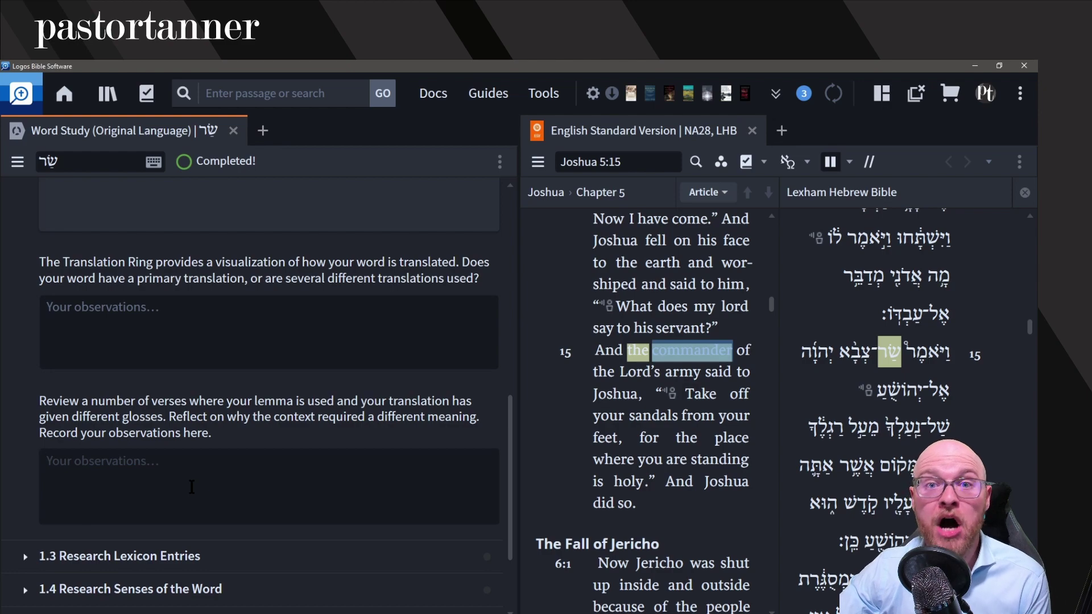
scroll(107, 442, "down", 2)
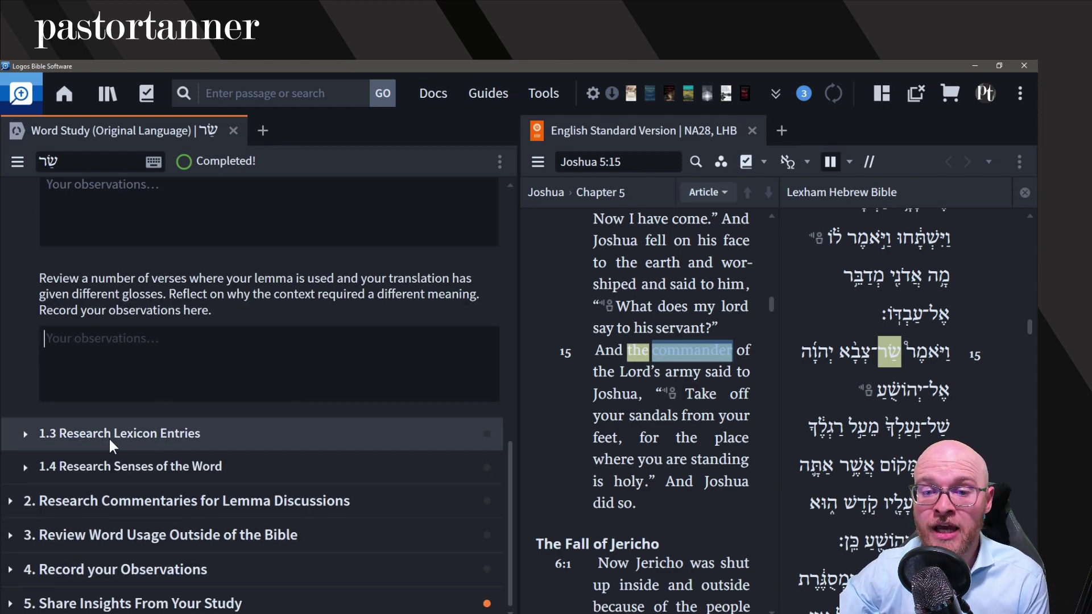
left_click(107, 442)
scroll(191, 436, "down", 3)
Step: Scroll through the lemma's lexicon entries, then close the ESV and Word Study tabs
scroll(191, 436, "down", 5)
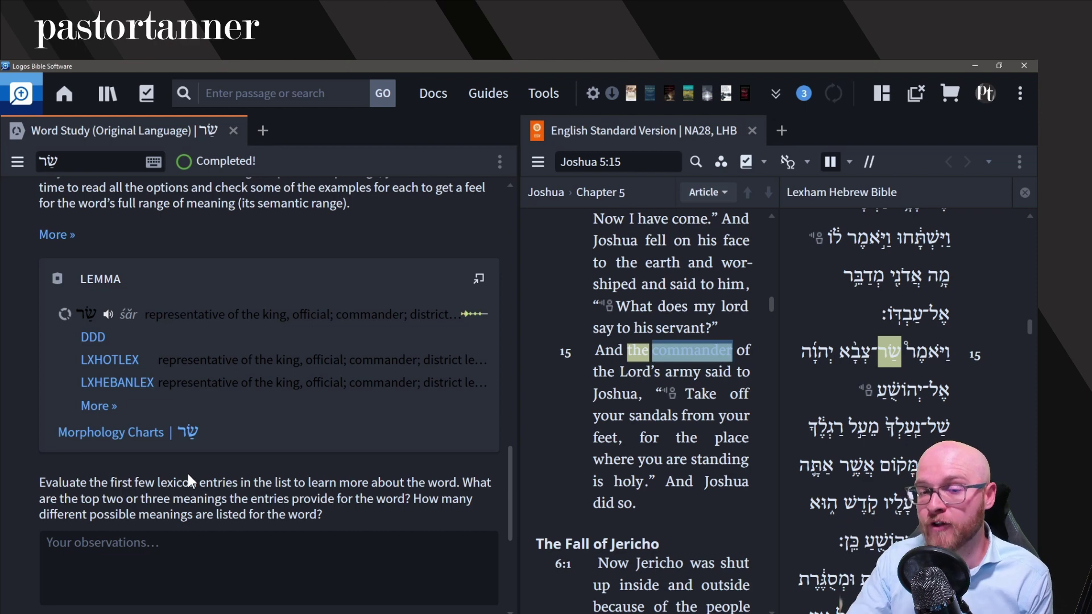
left_click(752, 131)
left_click(234, 132)
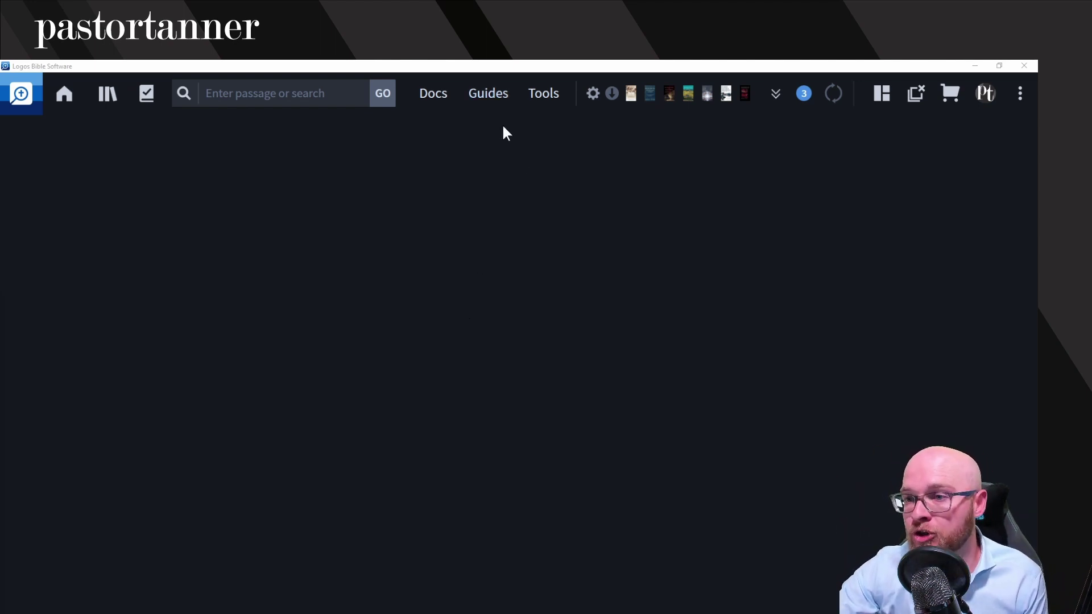
Step: List publicly shared workflows from Guides, hide the filters, and widen the Type column
left_click(492, 94)
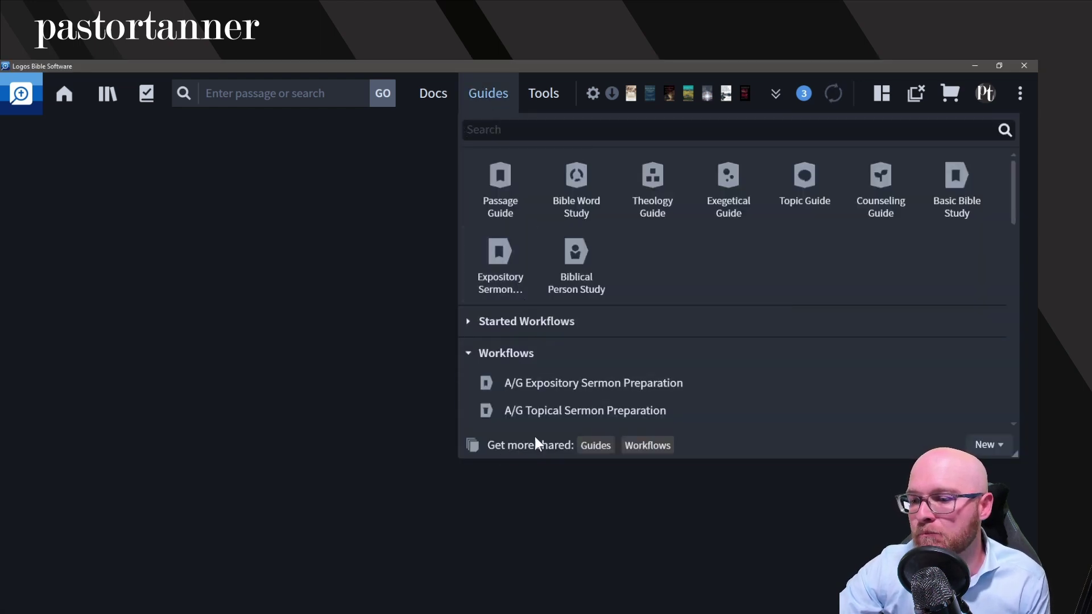
left_click(648, 445)
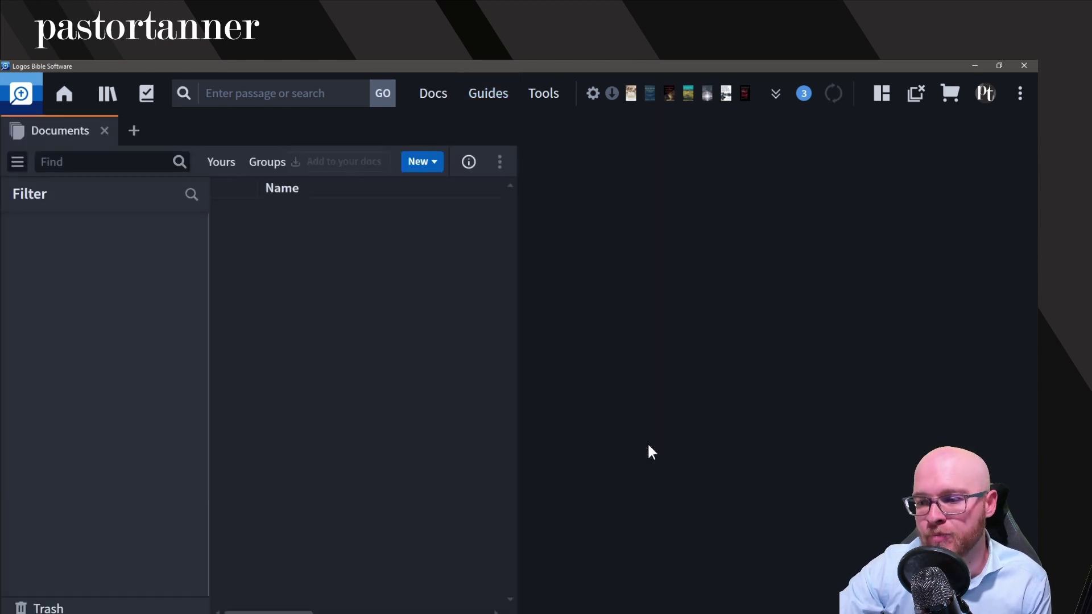
left_click(17, 164)
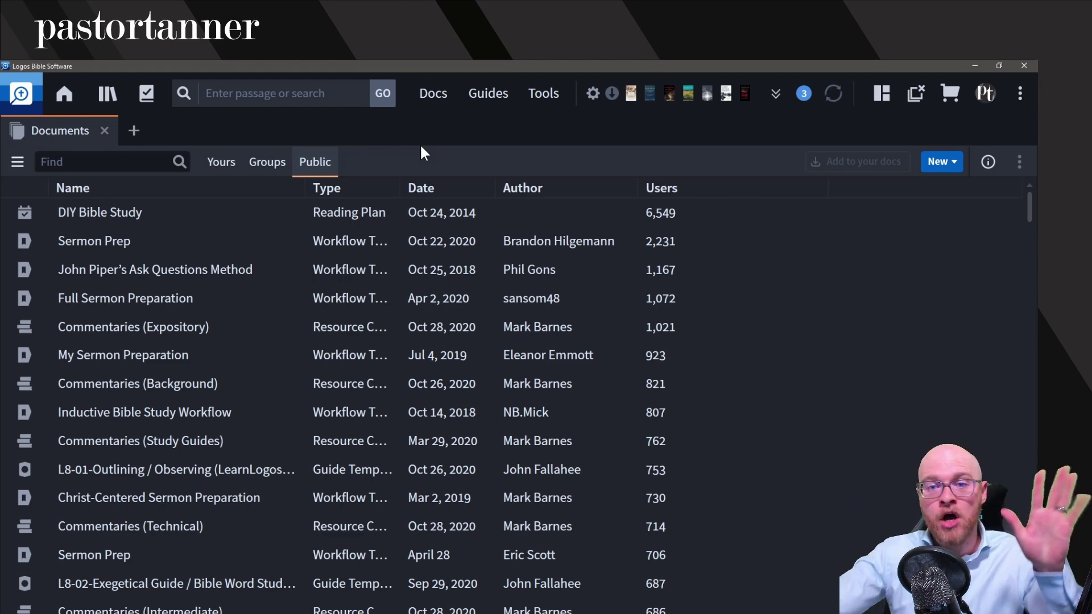
left_click(440, 245)
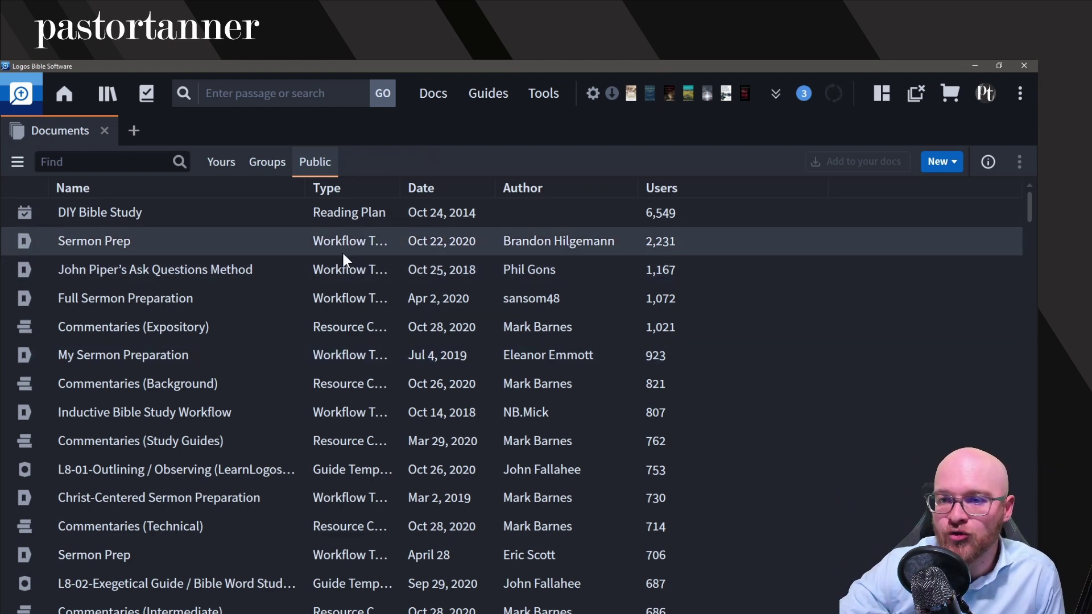
left_click_drag(400, 188, 477, 200)
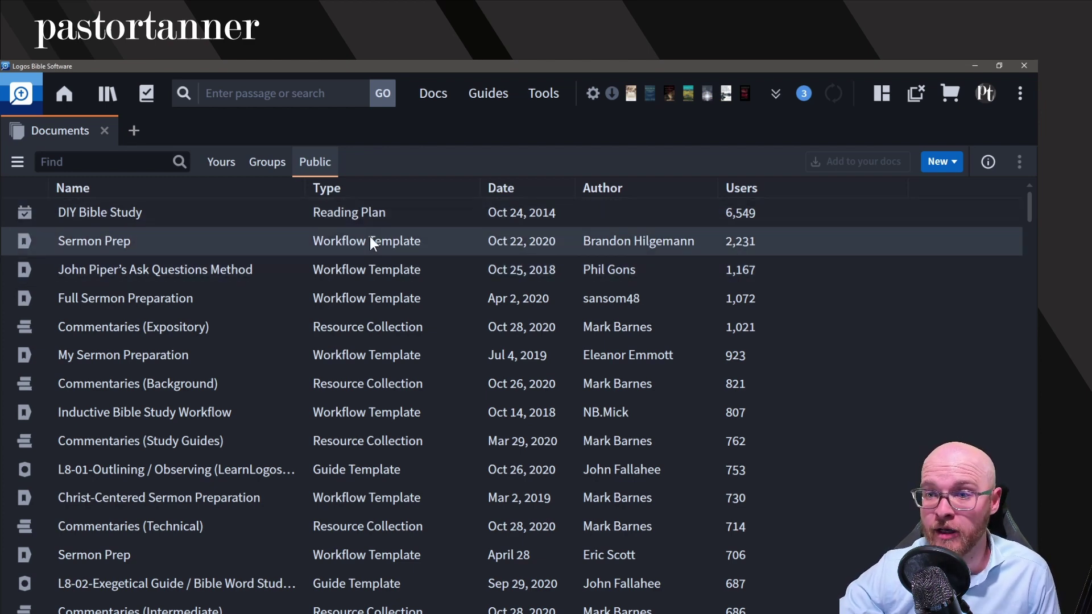
Step: Add the Sermon Prep and Christ-Centered Sermon Preparation templates to your docs
left_click(364, 239)
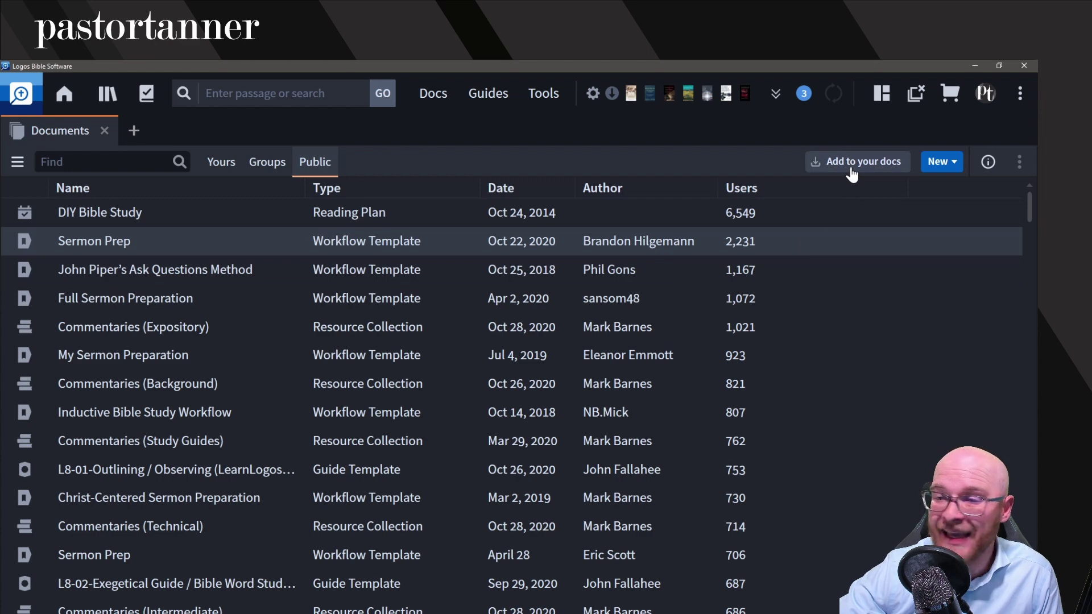
left_click(851, 165)
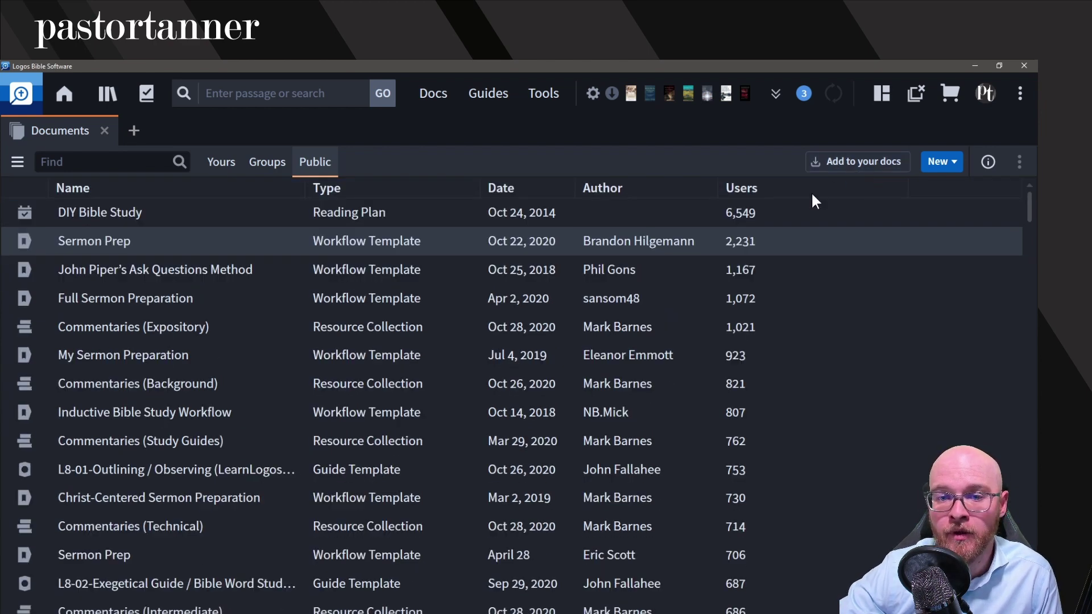
scroll(288, 319, "down", 3)
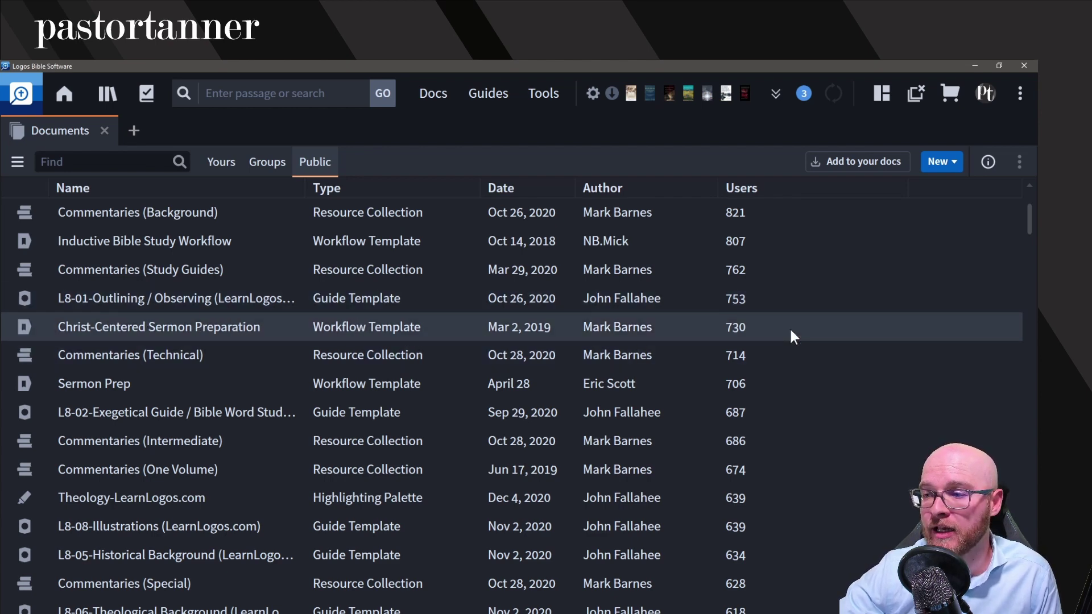
left_click(814, 163)
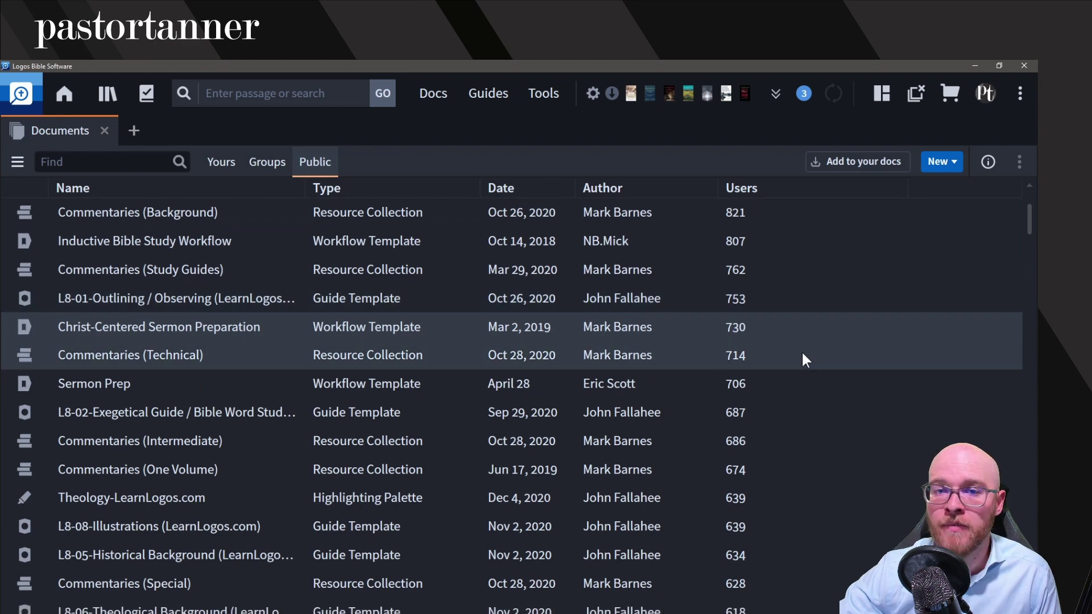
Step: Close Documents and open Christ-Centered Sermon Preparation from Custom Workflows in Guides
left_click(104, 131)
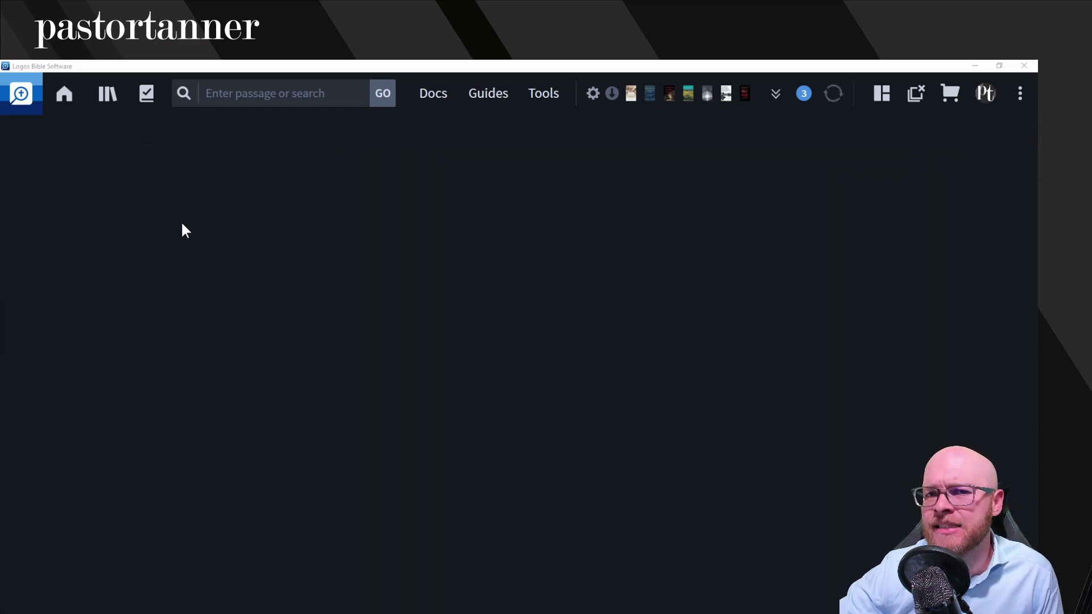
left_click(467, 96)
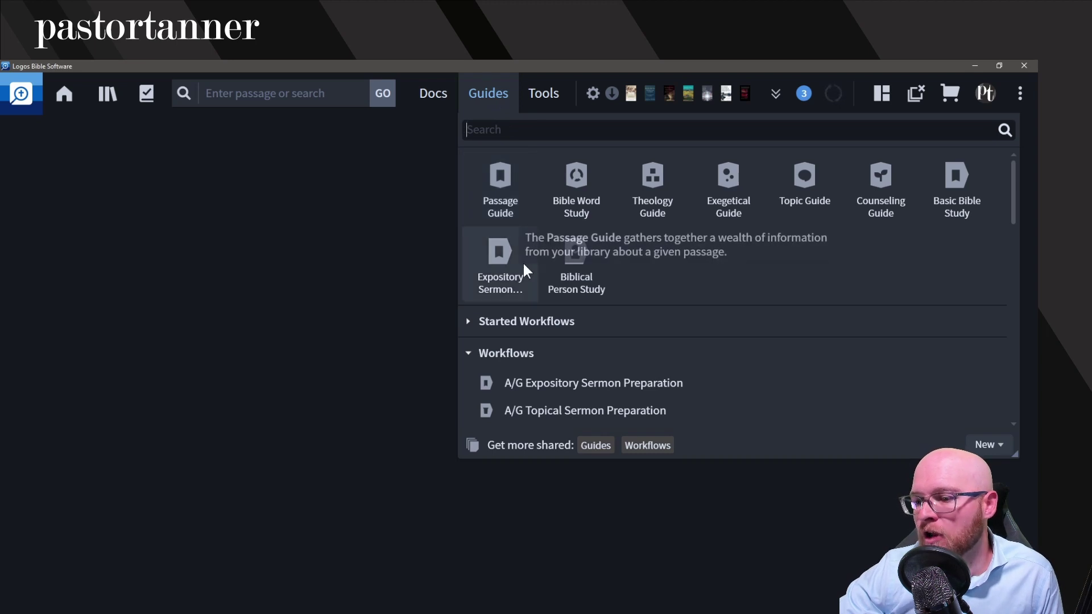
left_click(469, 353)
scroll(483, 339, "down", 1)
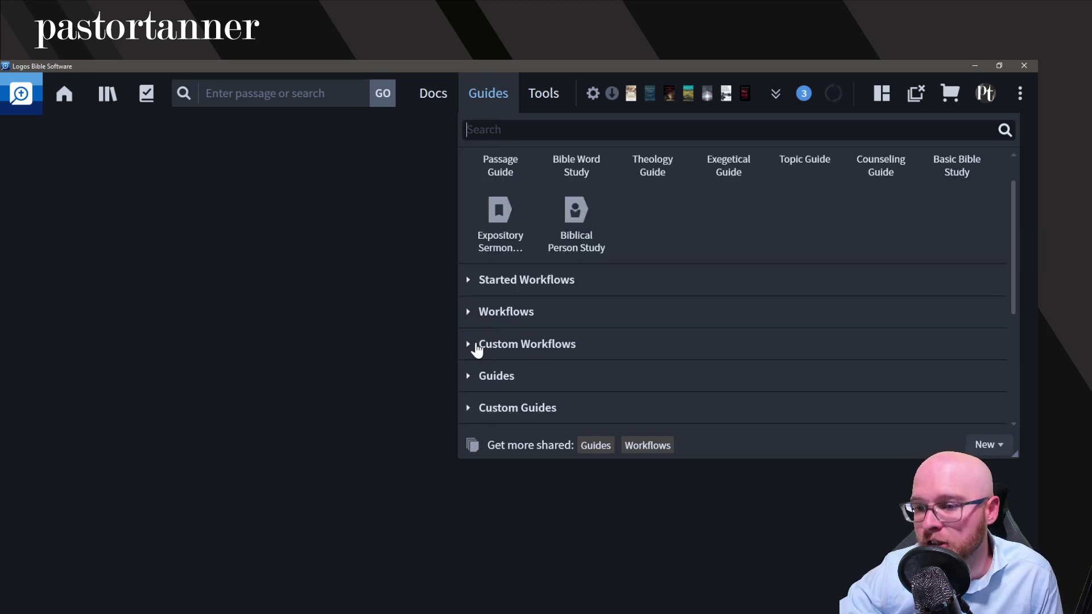
left_click(468, 345)
scroll(496, 312, "down", 3)
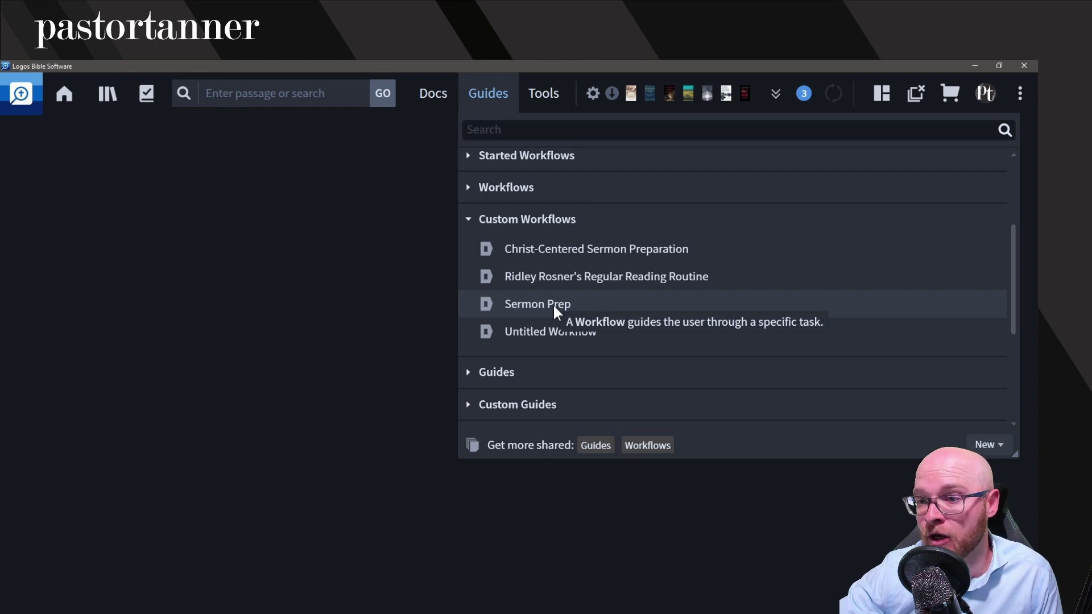
left_click(563, 251)
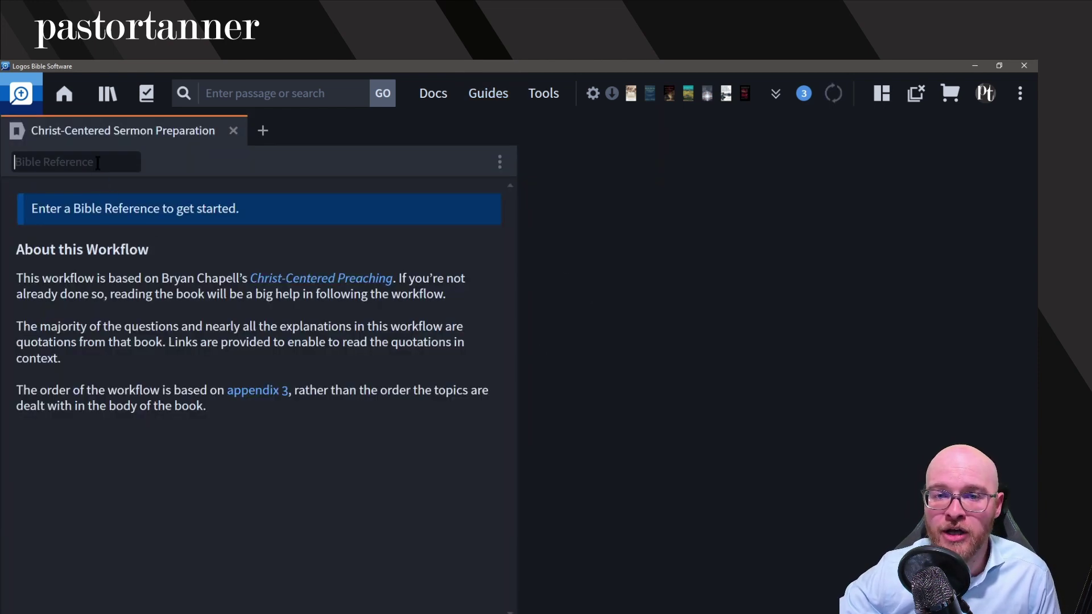
Step: Run the workflow for the passage Hebrews 1:5-14
type("He")
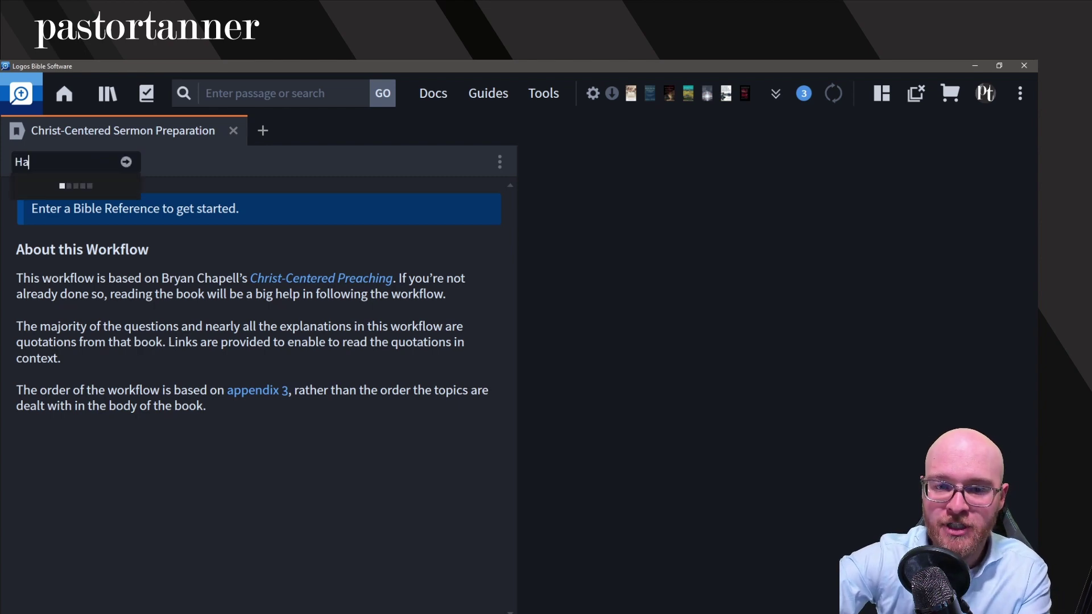
type("brews 1:5")
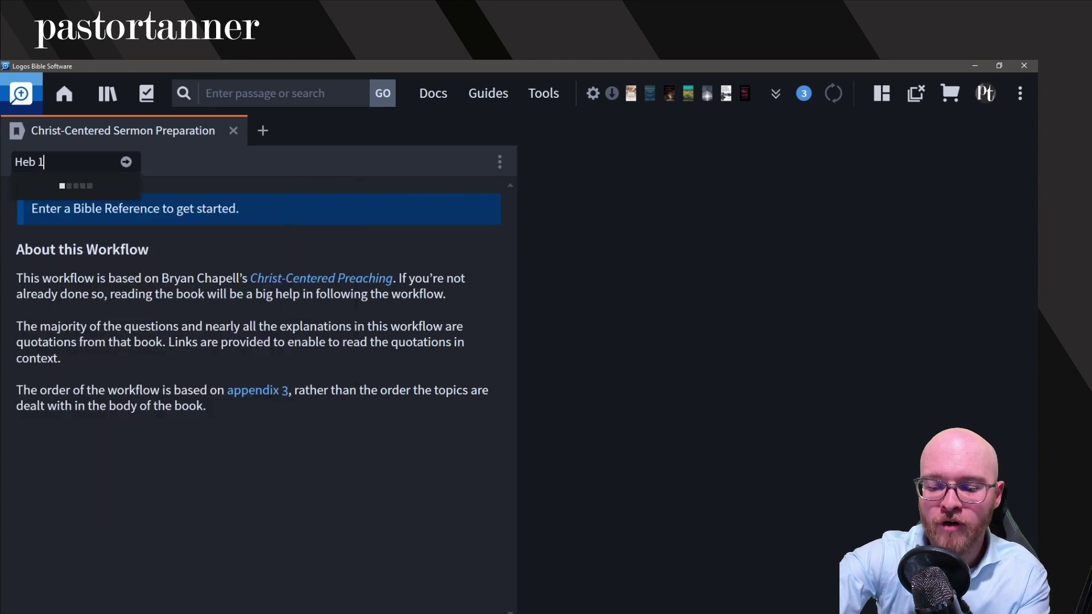
type("-14")
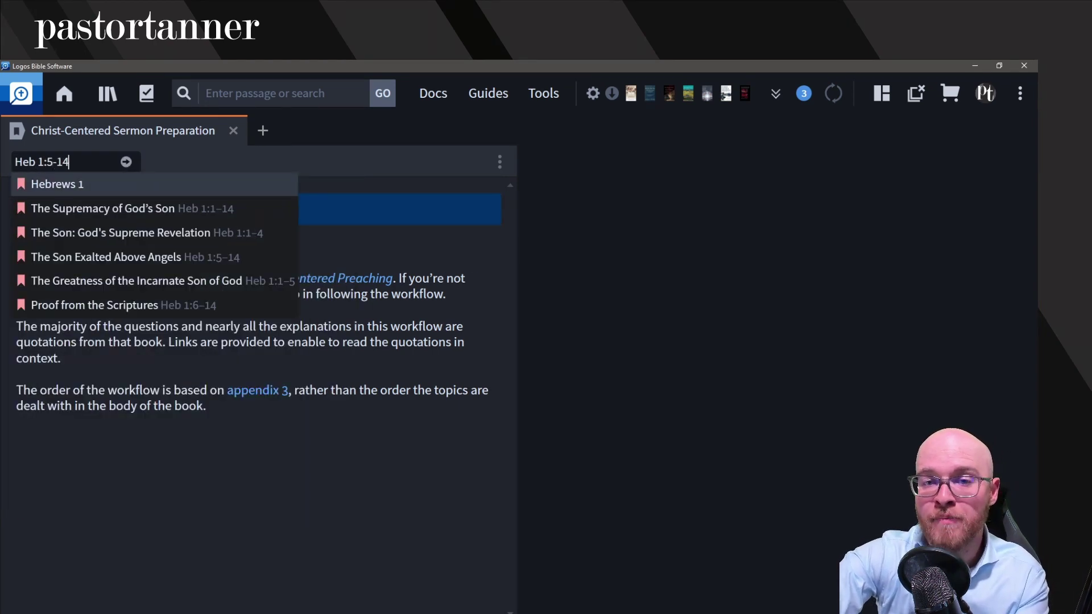
key("Return")
scroll(208, 369, "down", 12)
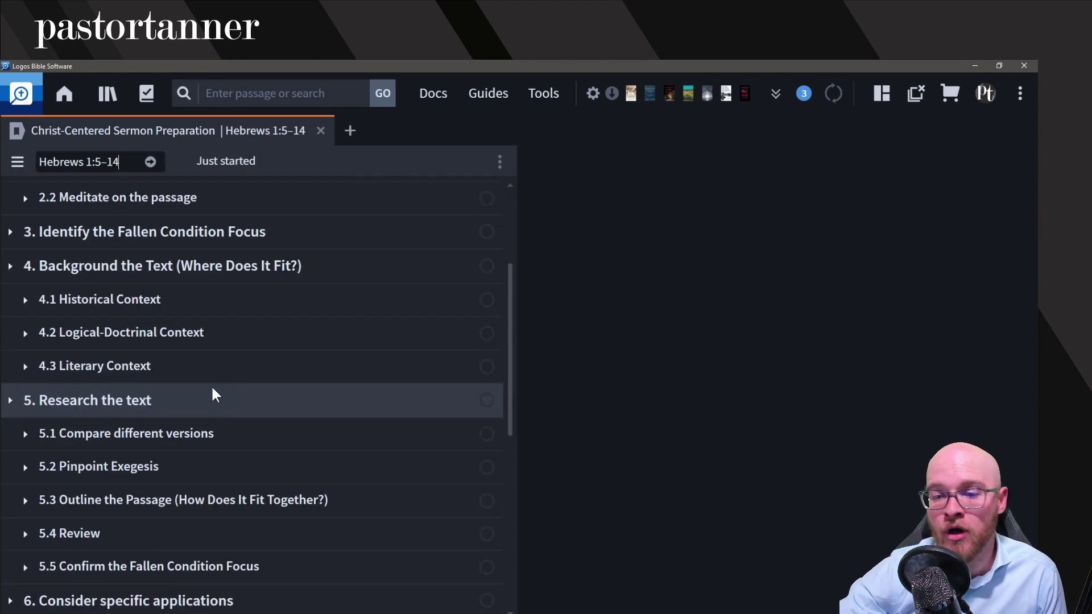
scroll(218, 405, "up", 12)
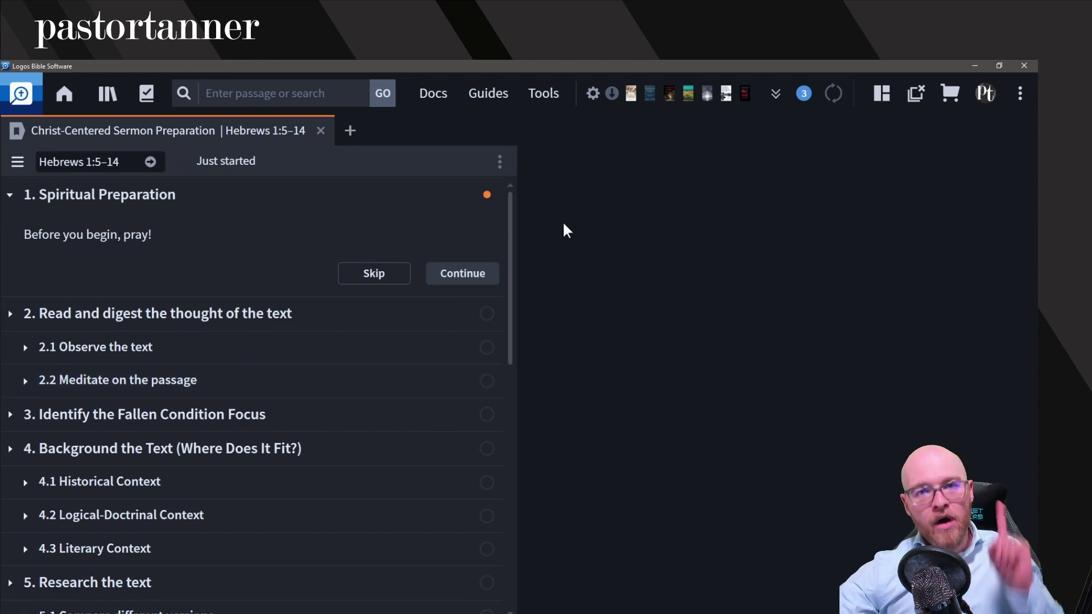
Step: Close the sermon workflow and create a new workflow from the Guides New menu
left_click(320, 131)
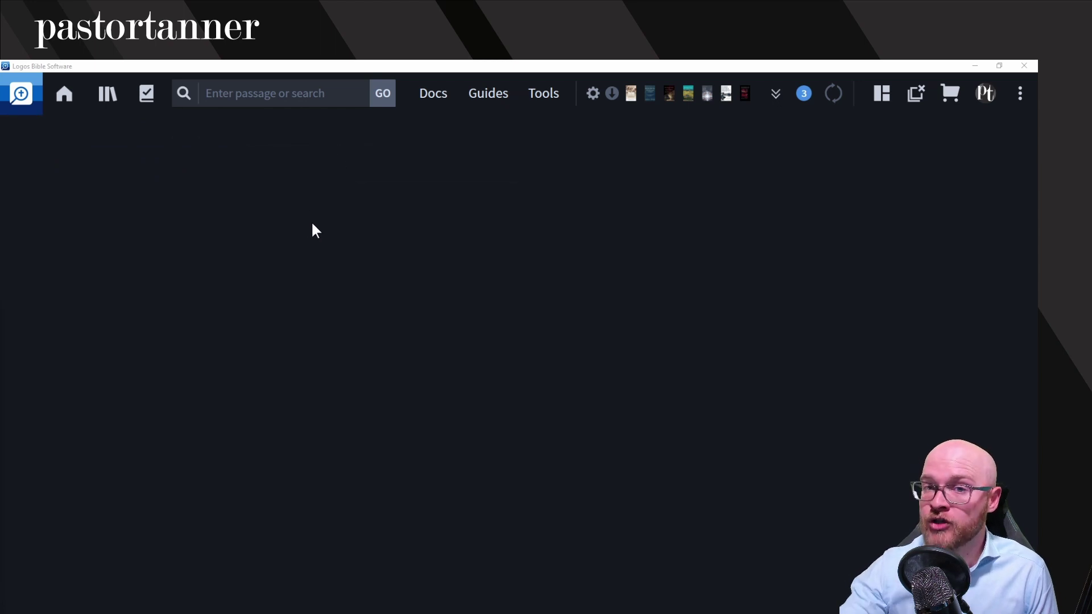
left_click(484, 92)
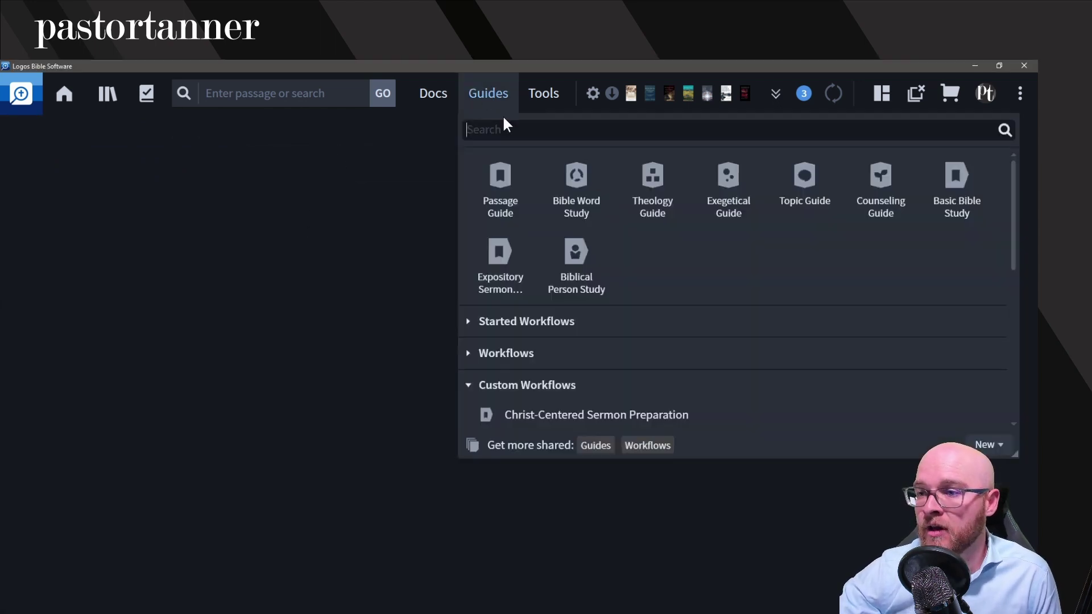
left_click(992, 446)
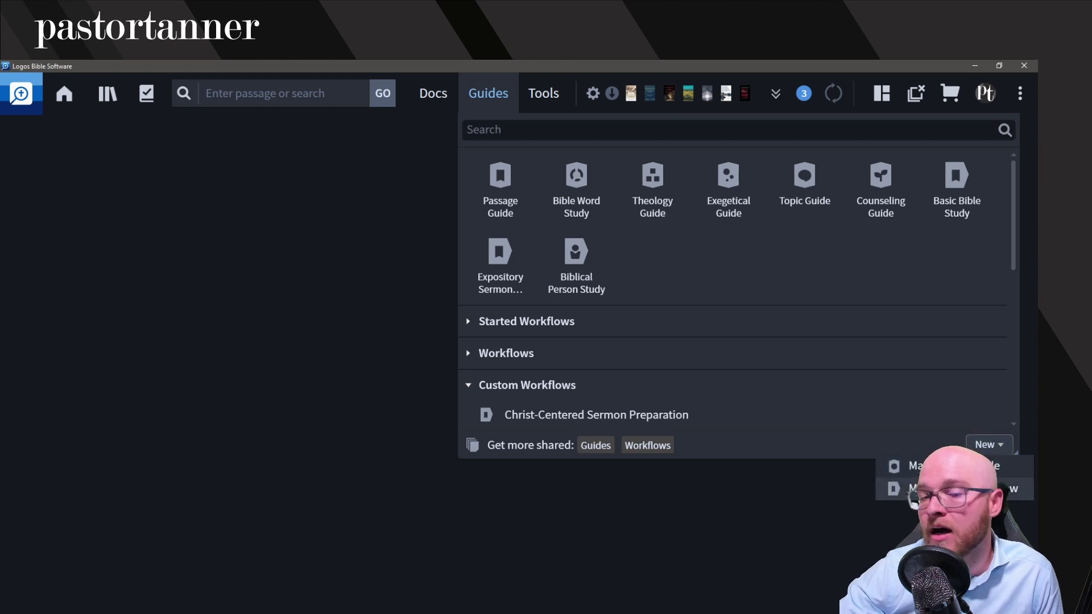
left_click(955, 488)
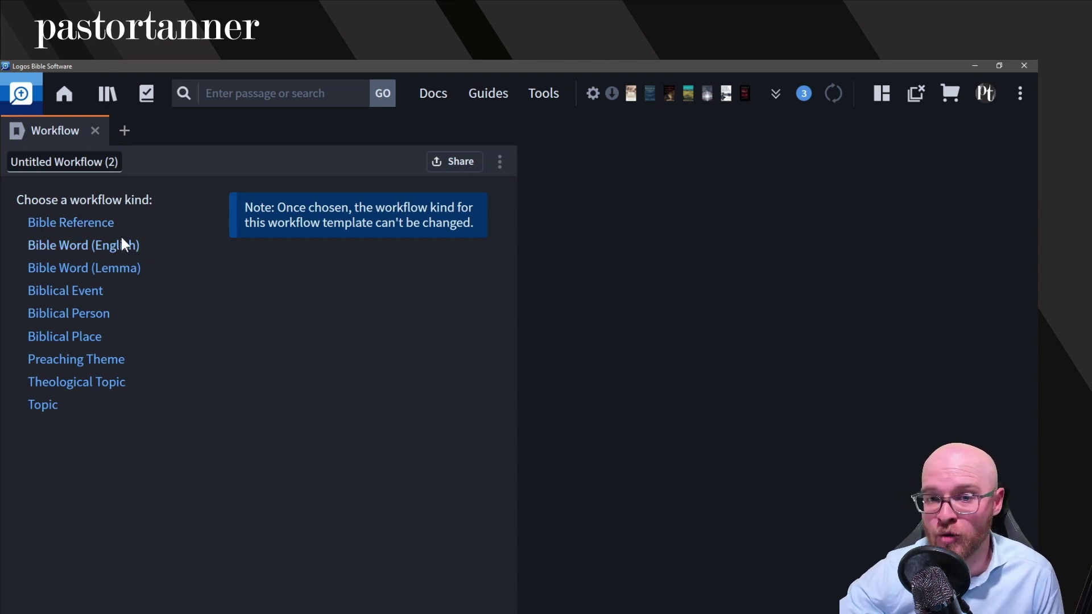
left_click(89, 225)
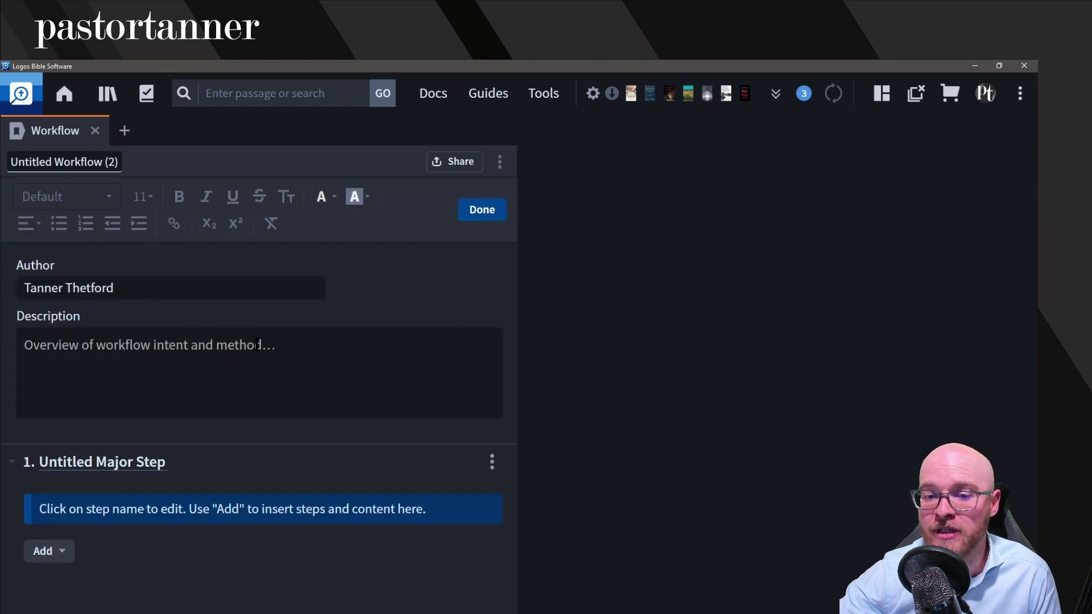